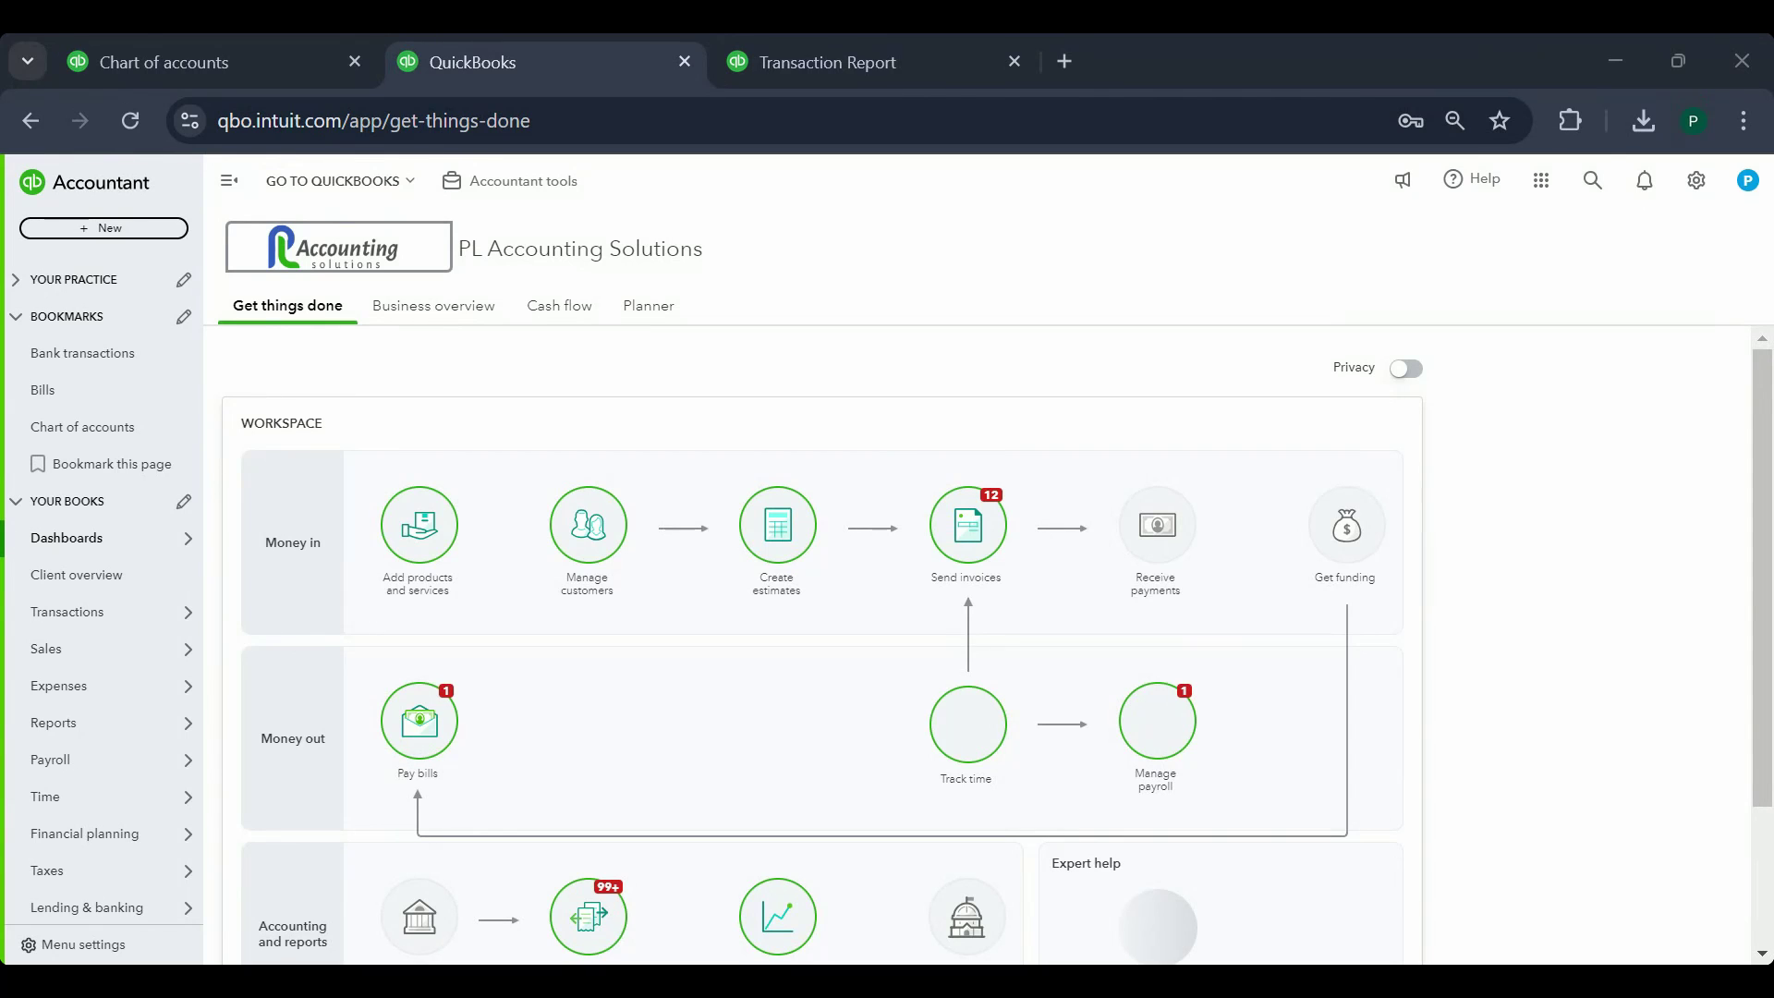
Start a new bill from vendor BNY dated 08/30/2024 with bill number 12345
left_click(129, 231)
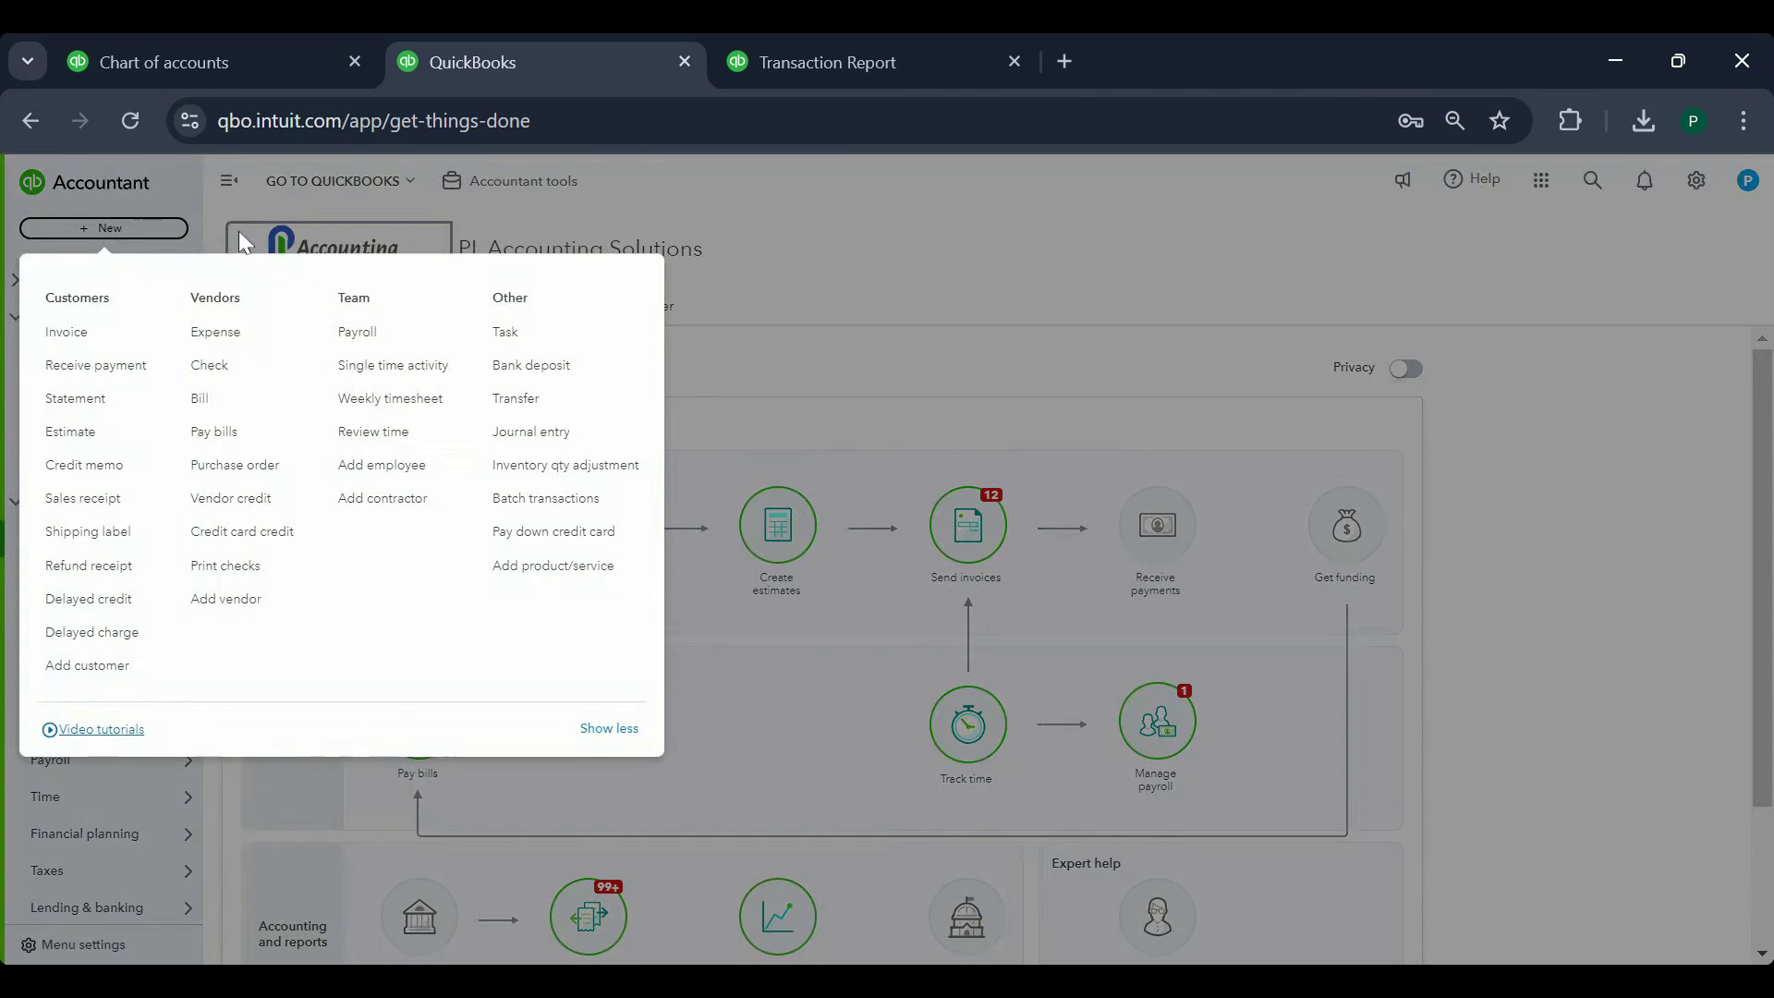
left_click(235, 419)
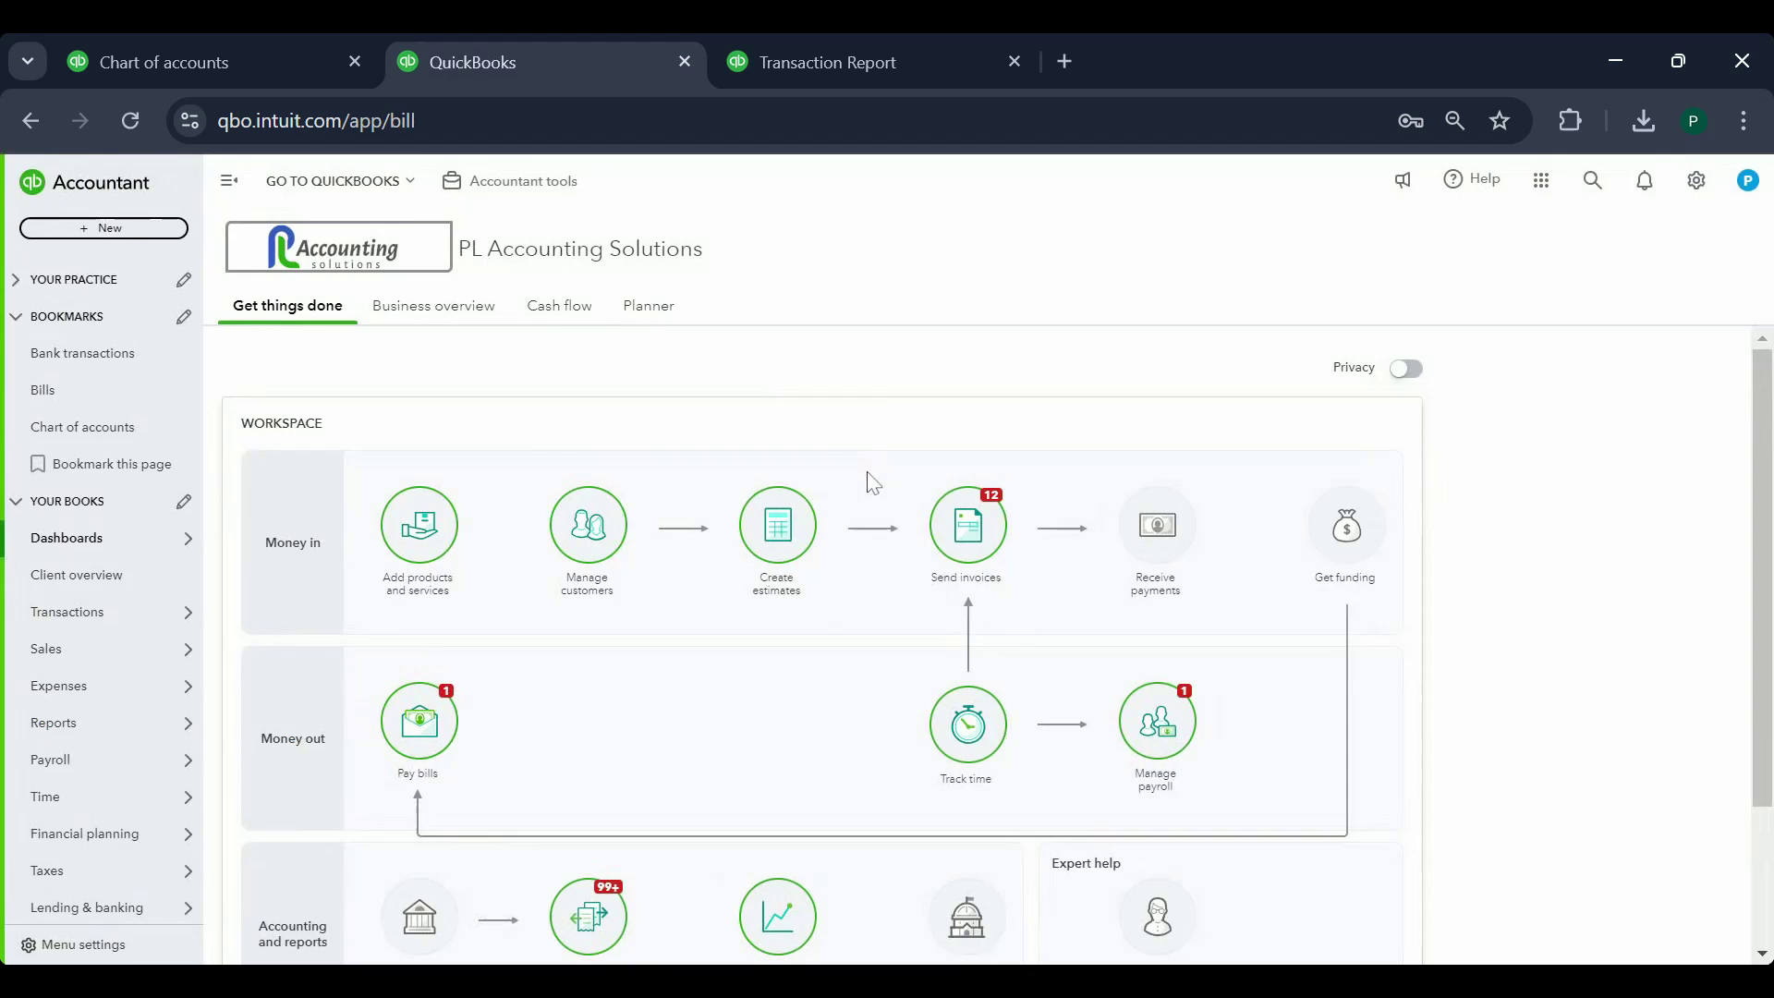
type("bny")
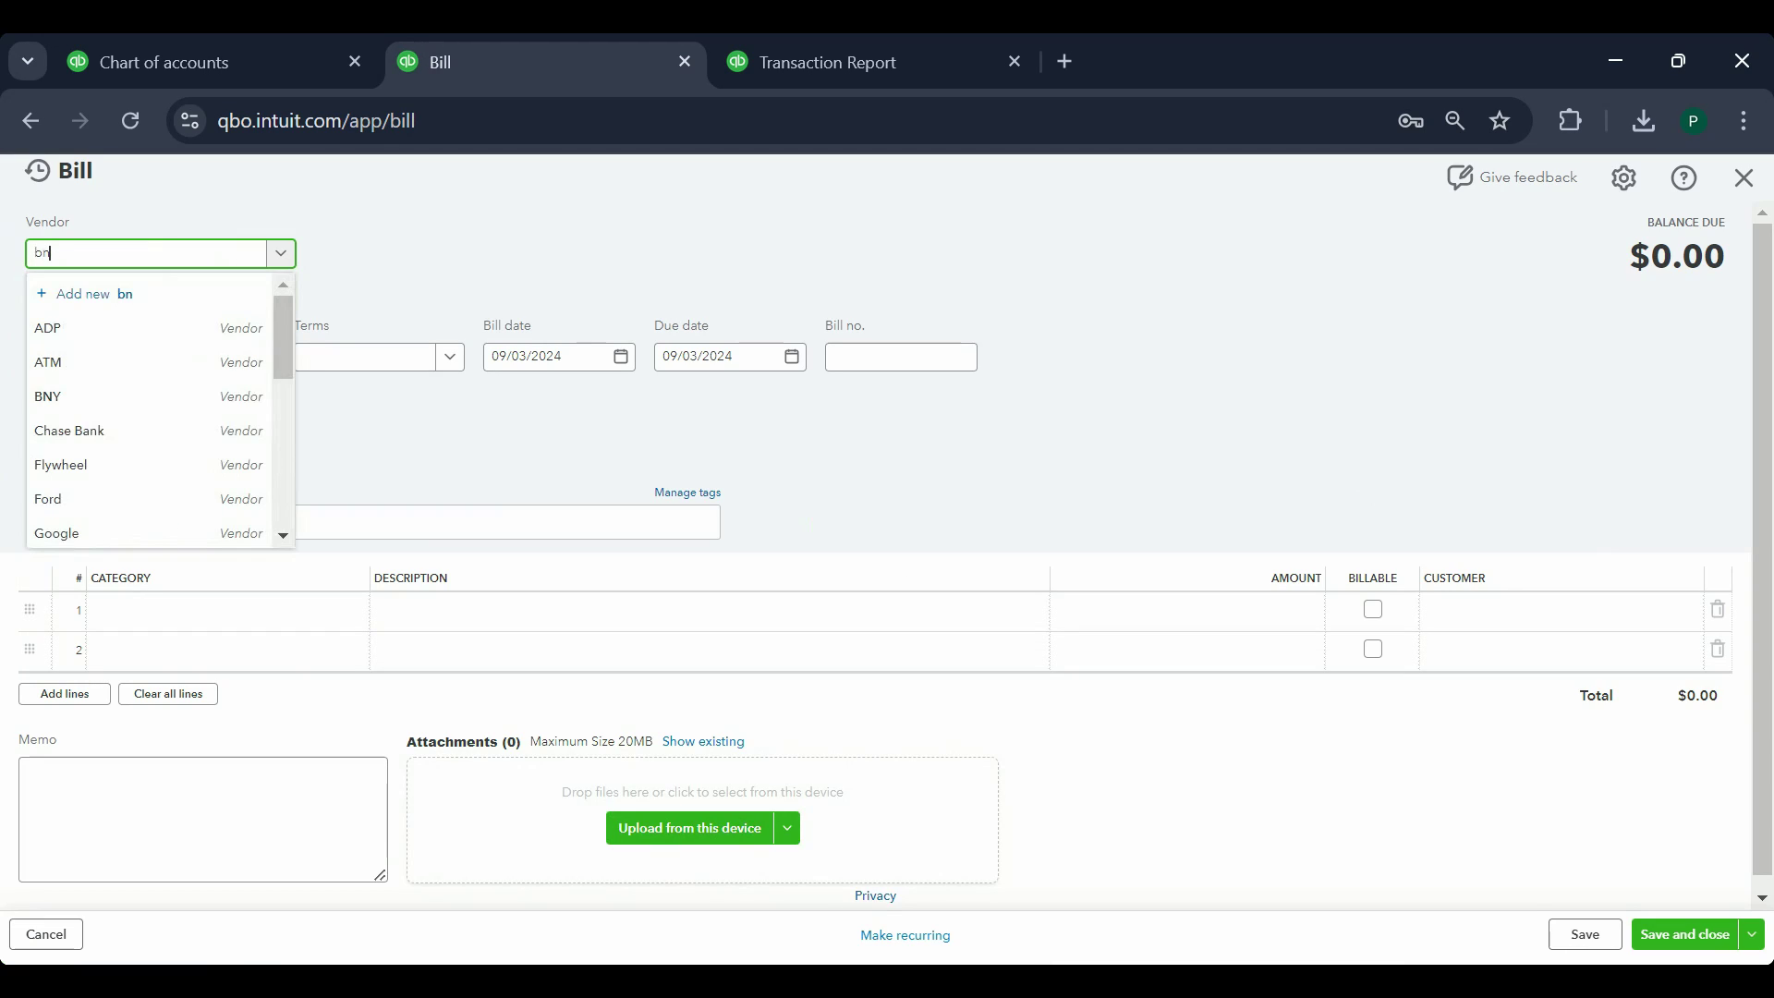
left_click(116, 338)
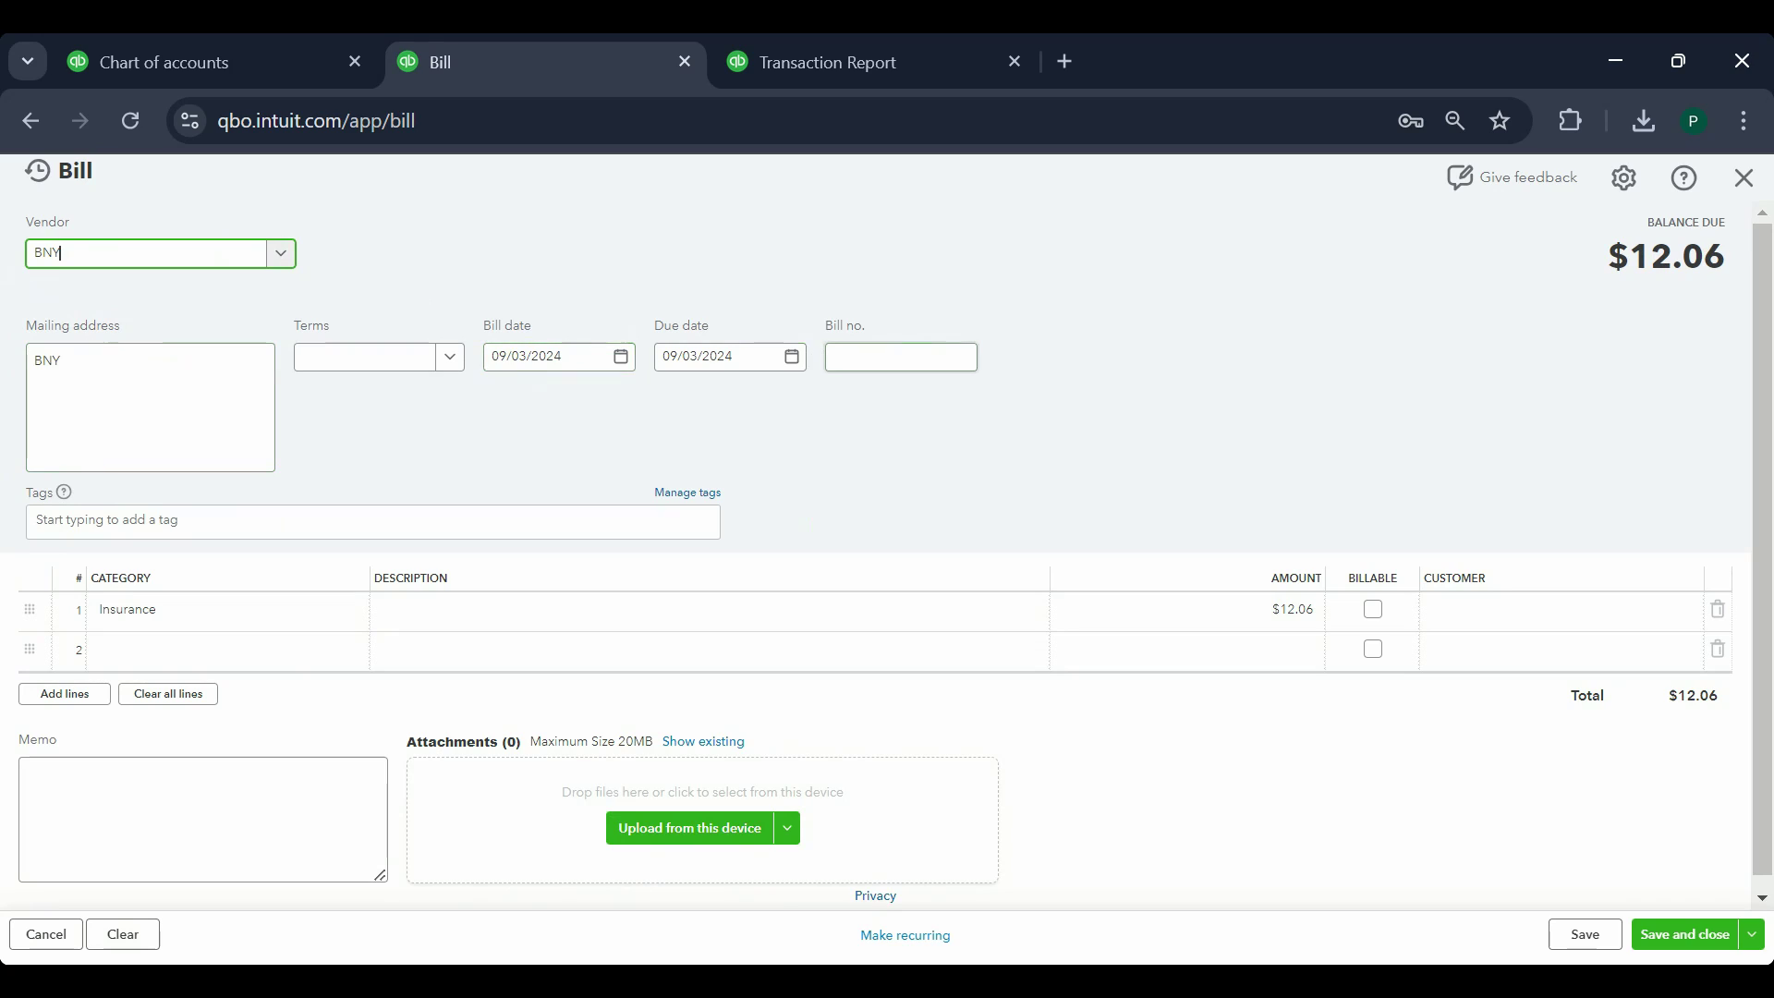
left_click(545, 357)
type("08/30/2024")
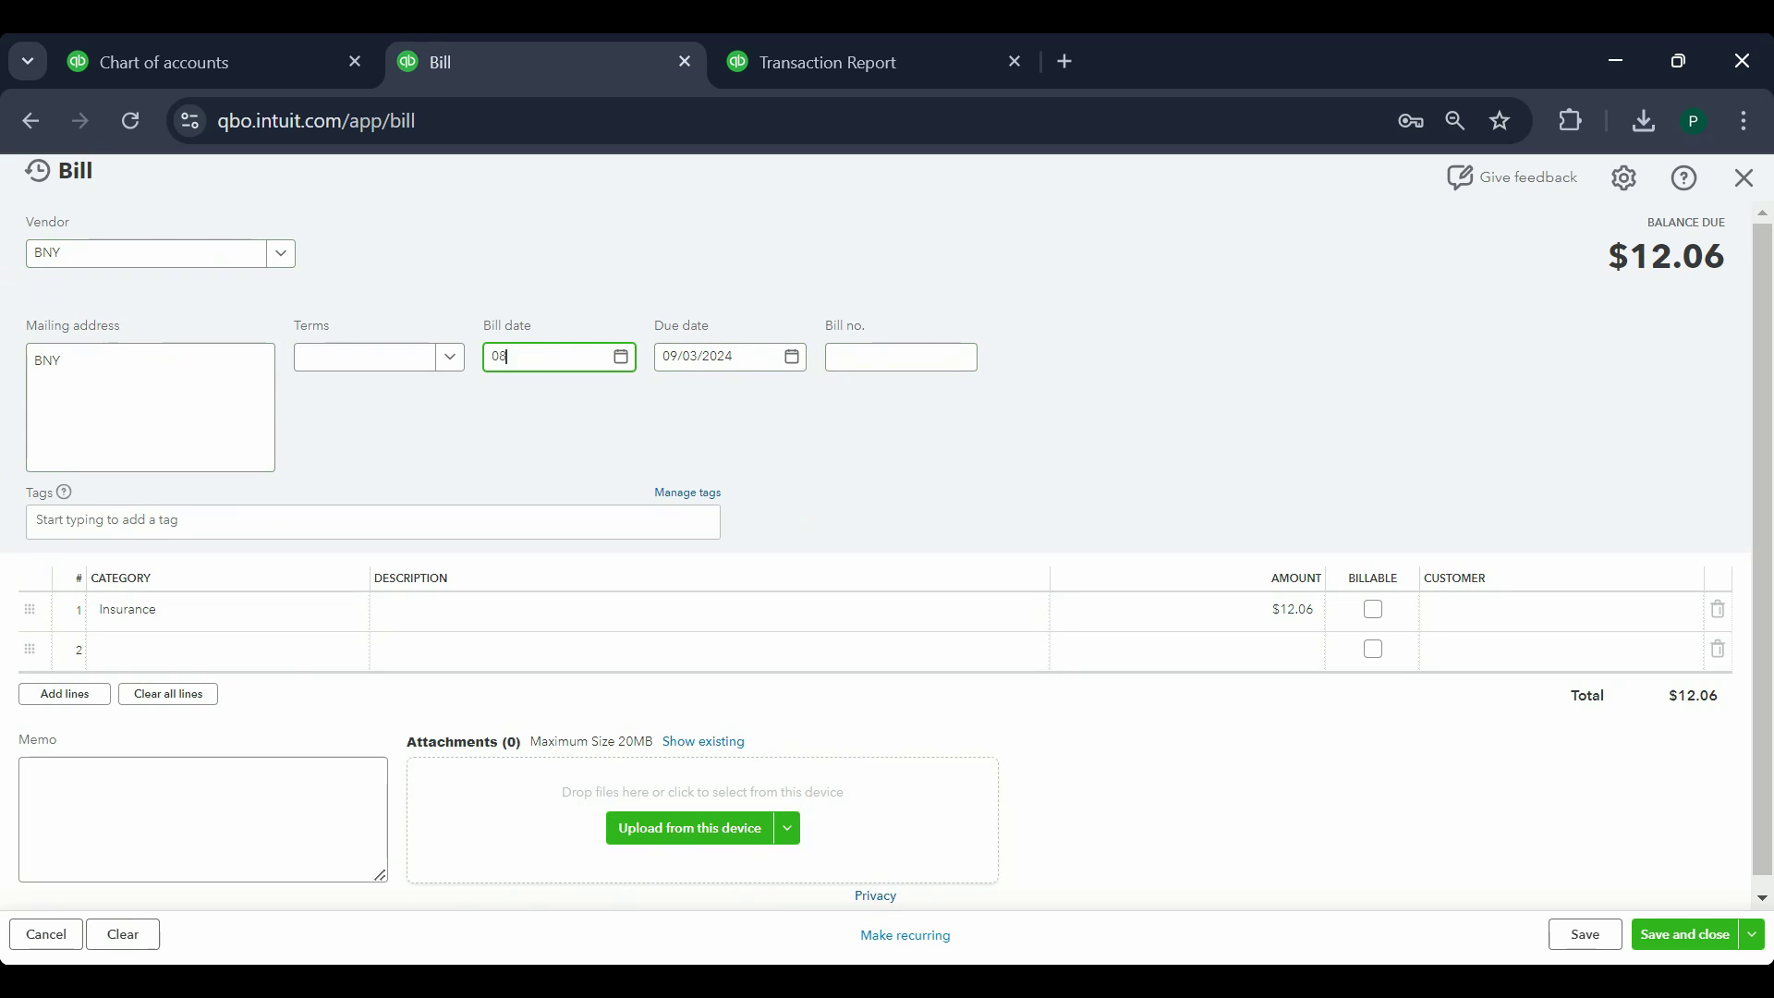
key("Tab")
left_click(893, 357)
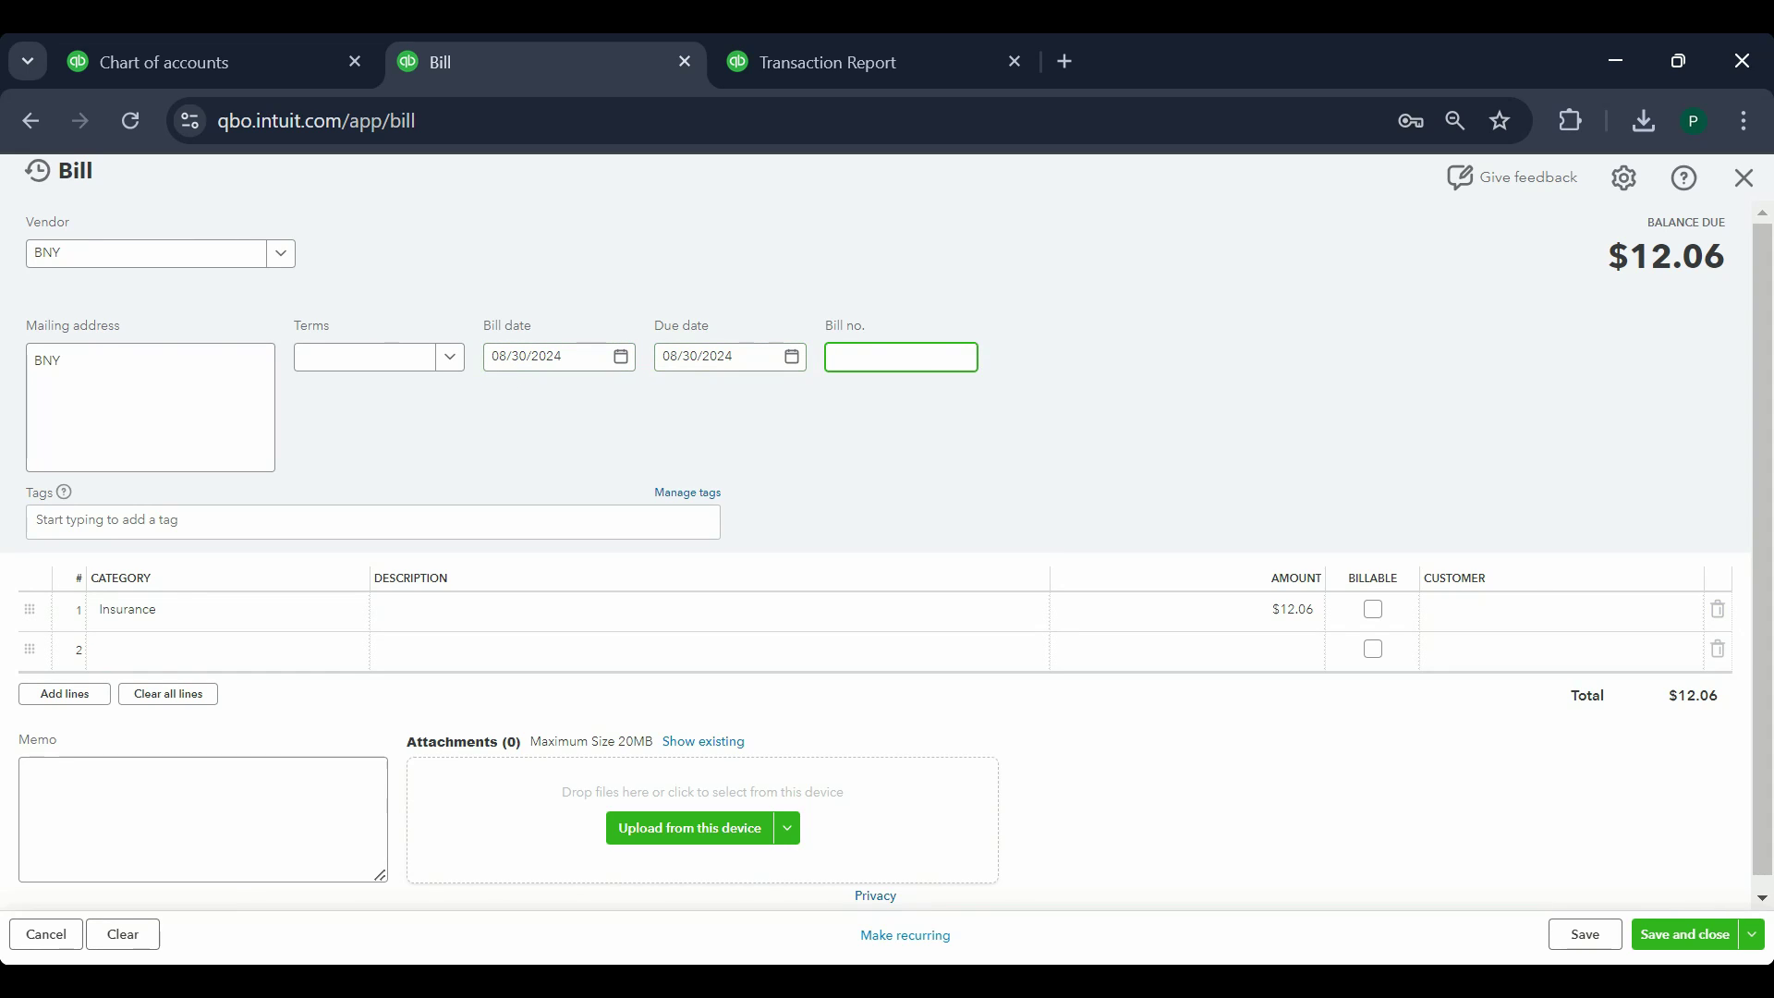
type("12345")
Add a $125.00 Insurance category line and save the bill
left_click(222, 628)
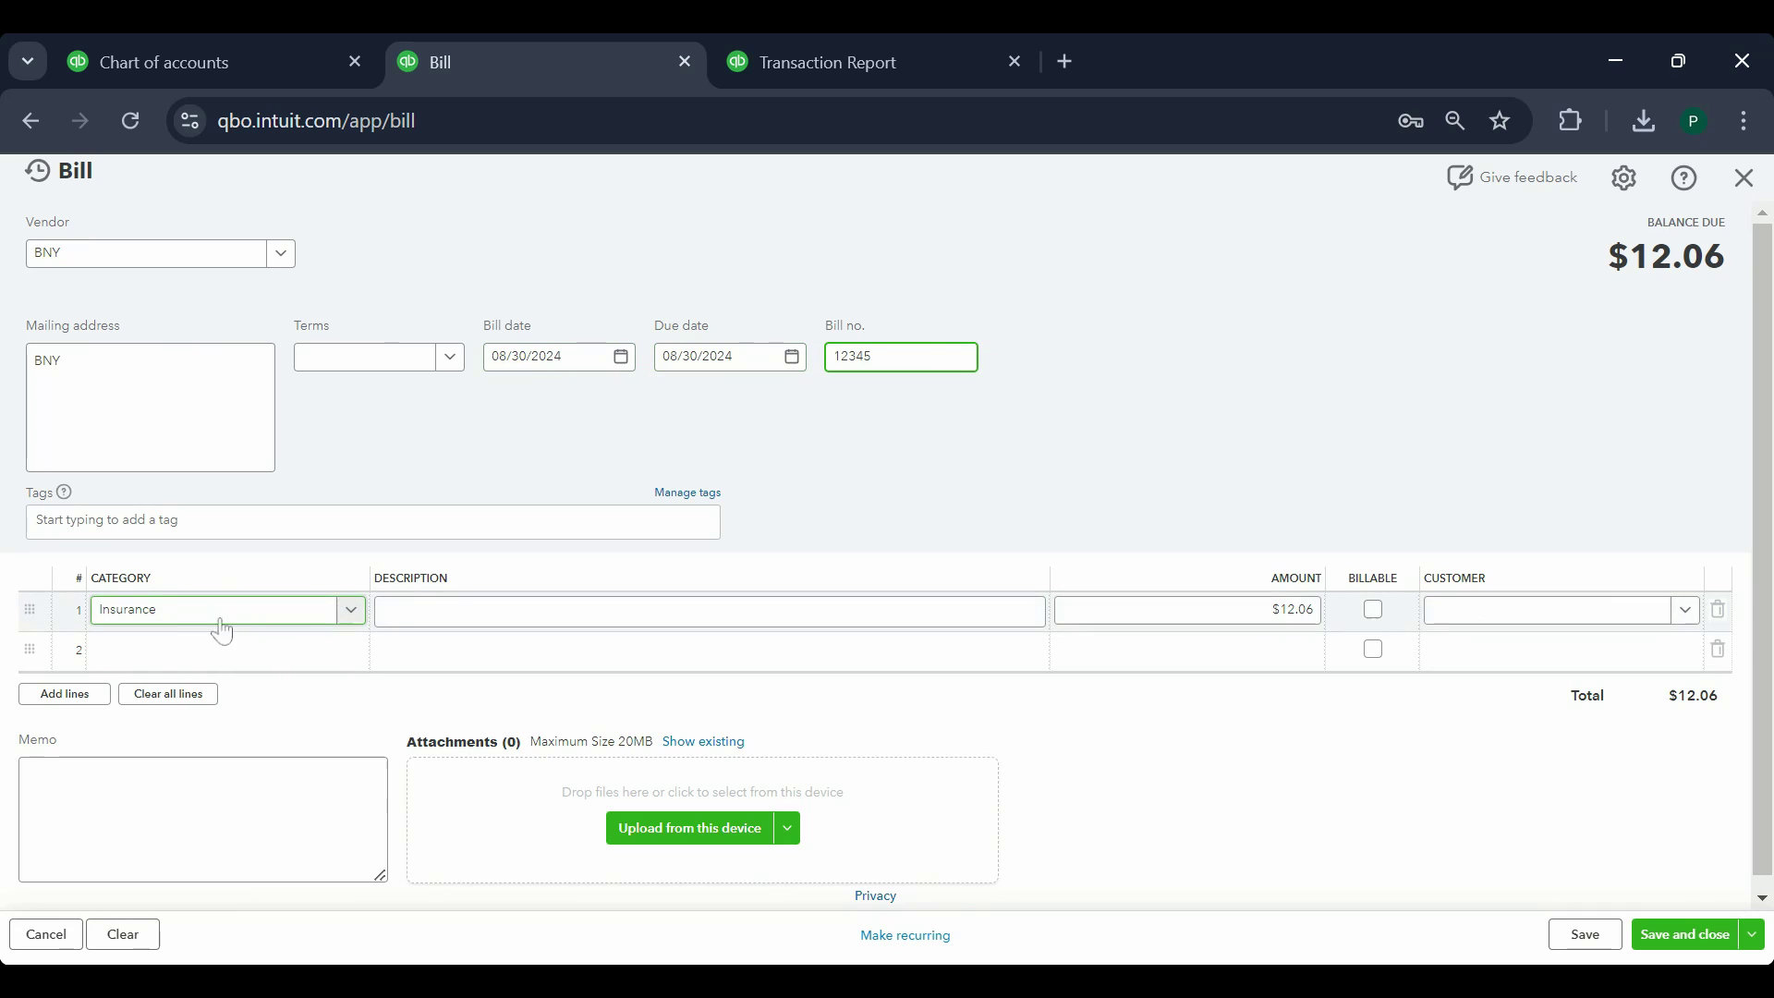
left_click(1181, 609)
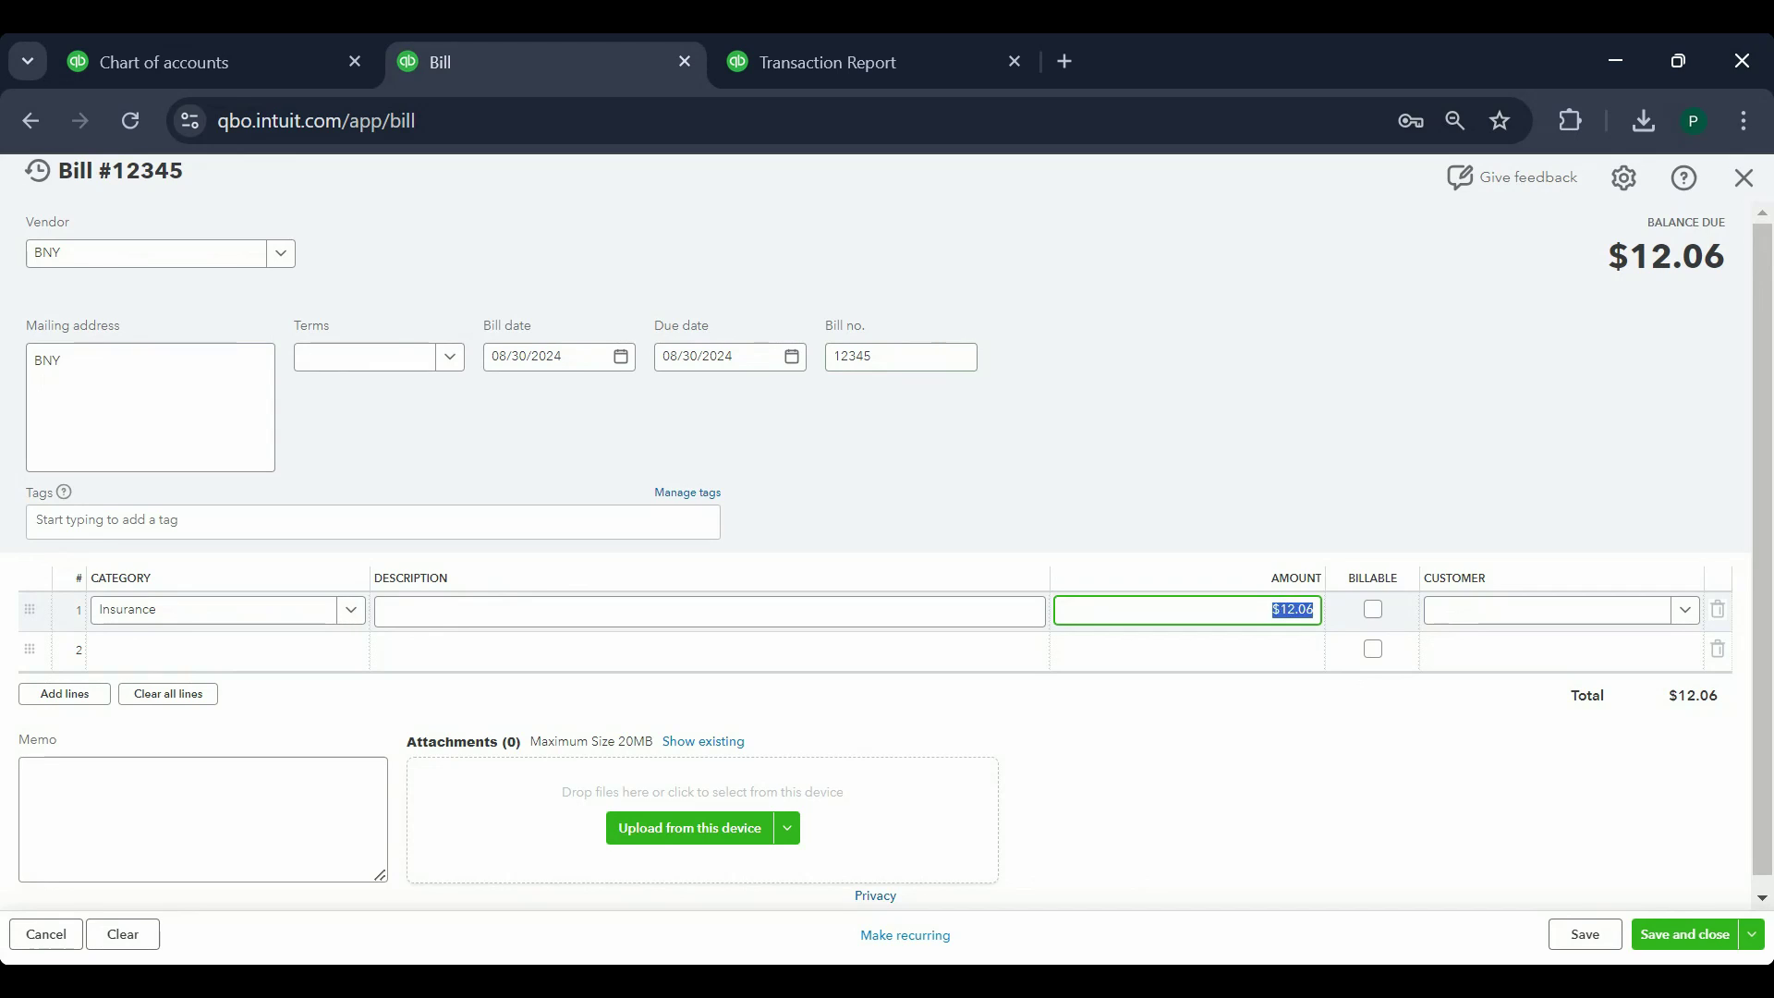
type("125")
key("Tab")
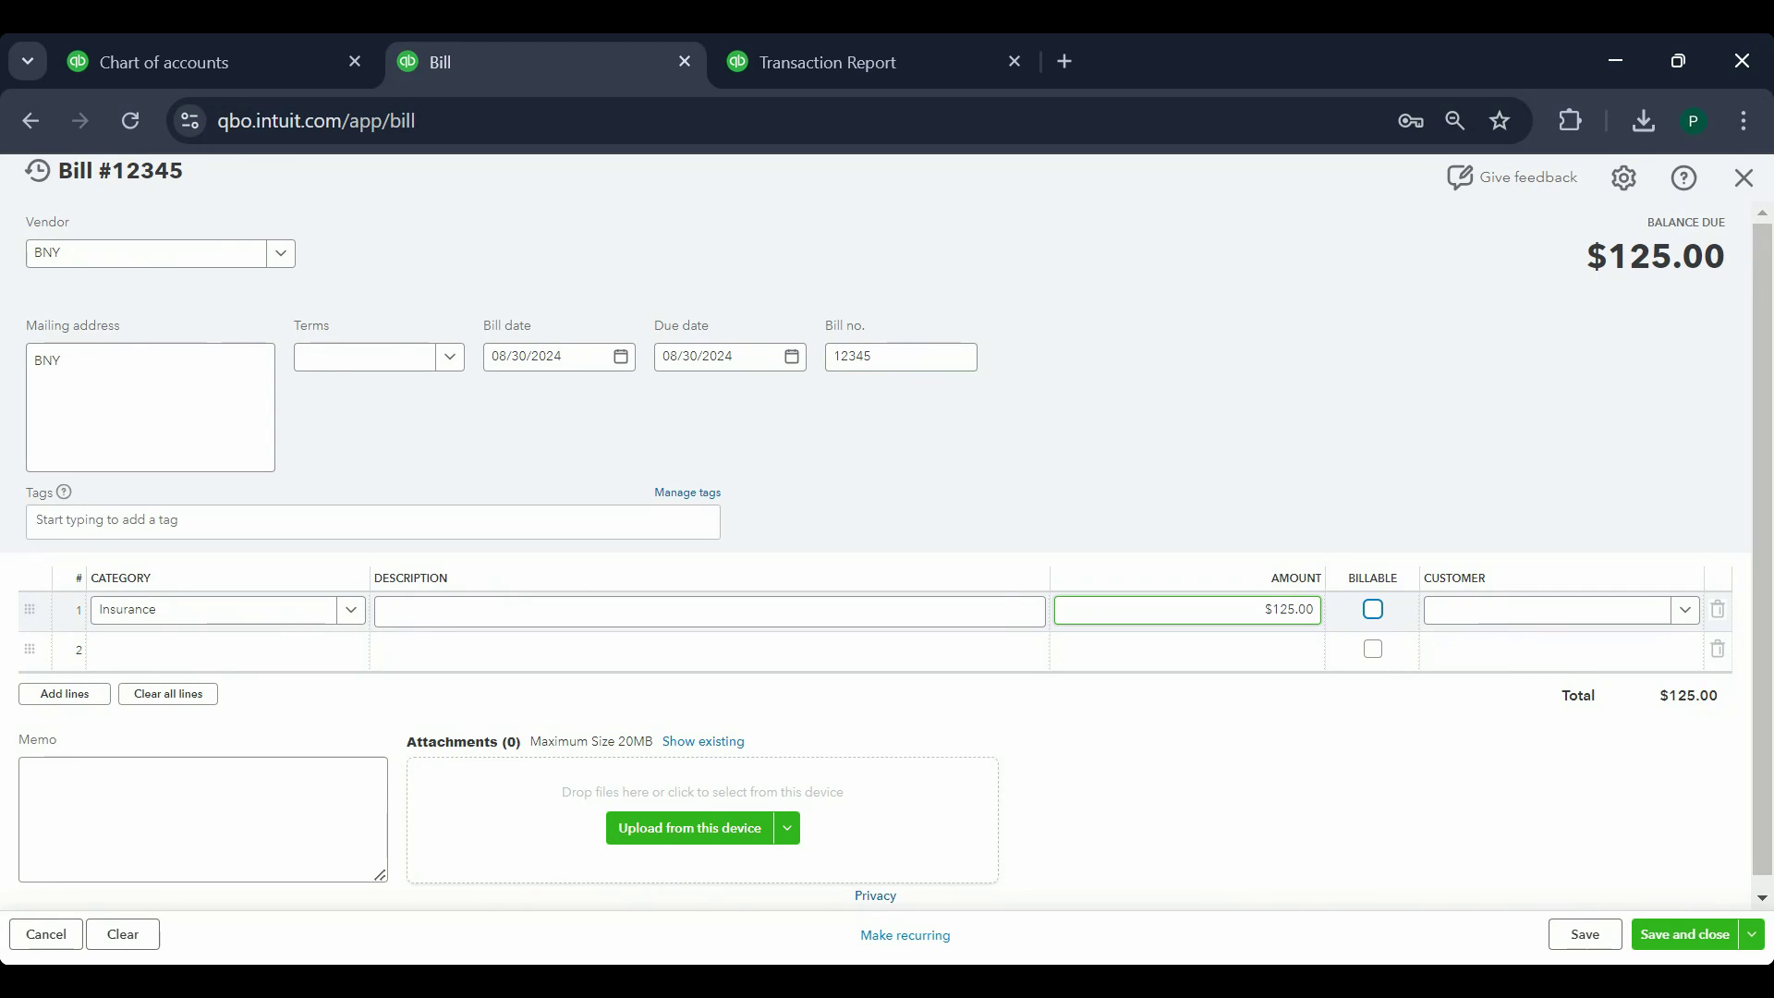
left_click(1735, 796)
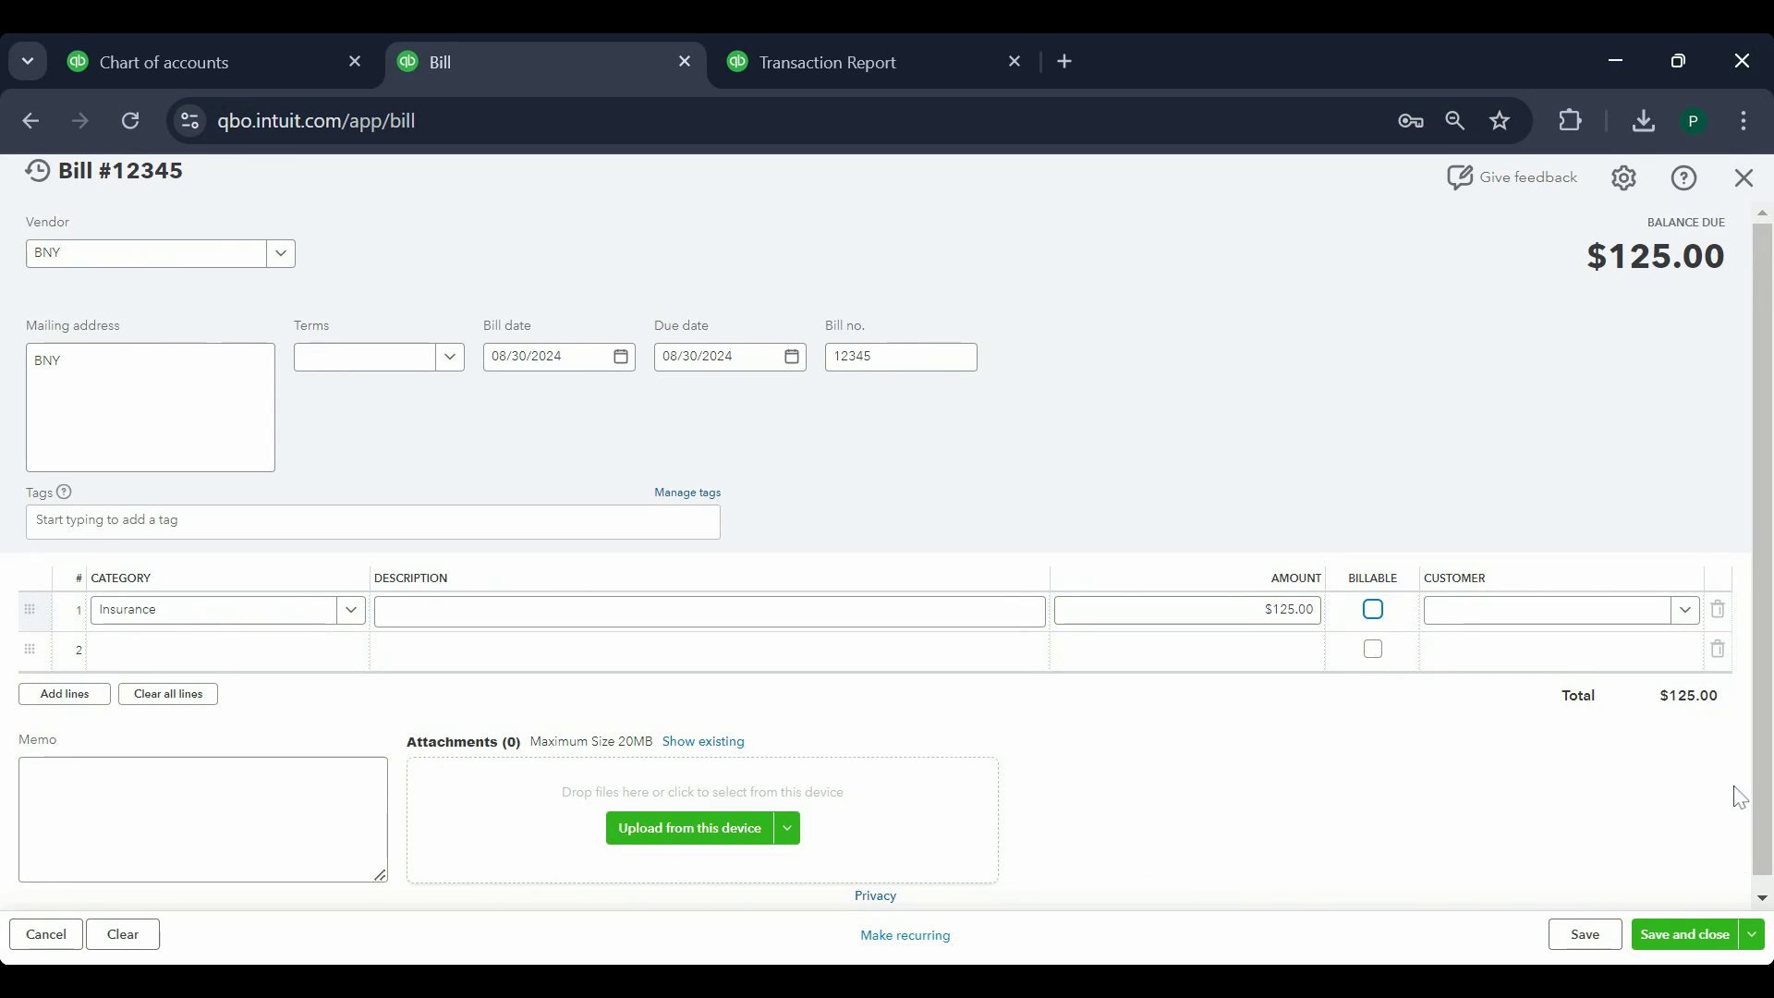
left_click(1604, 944)
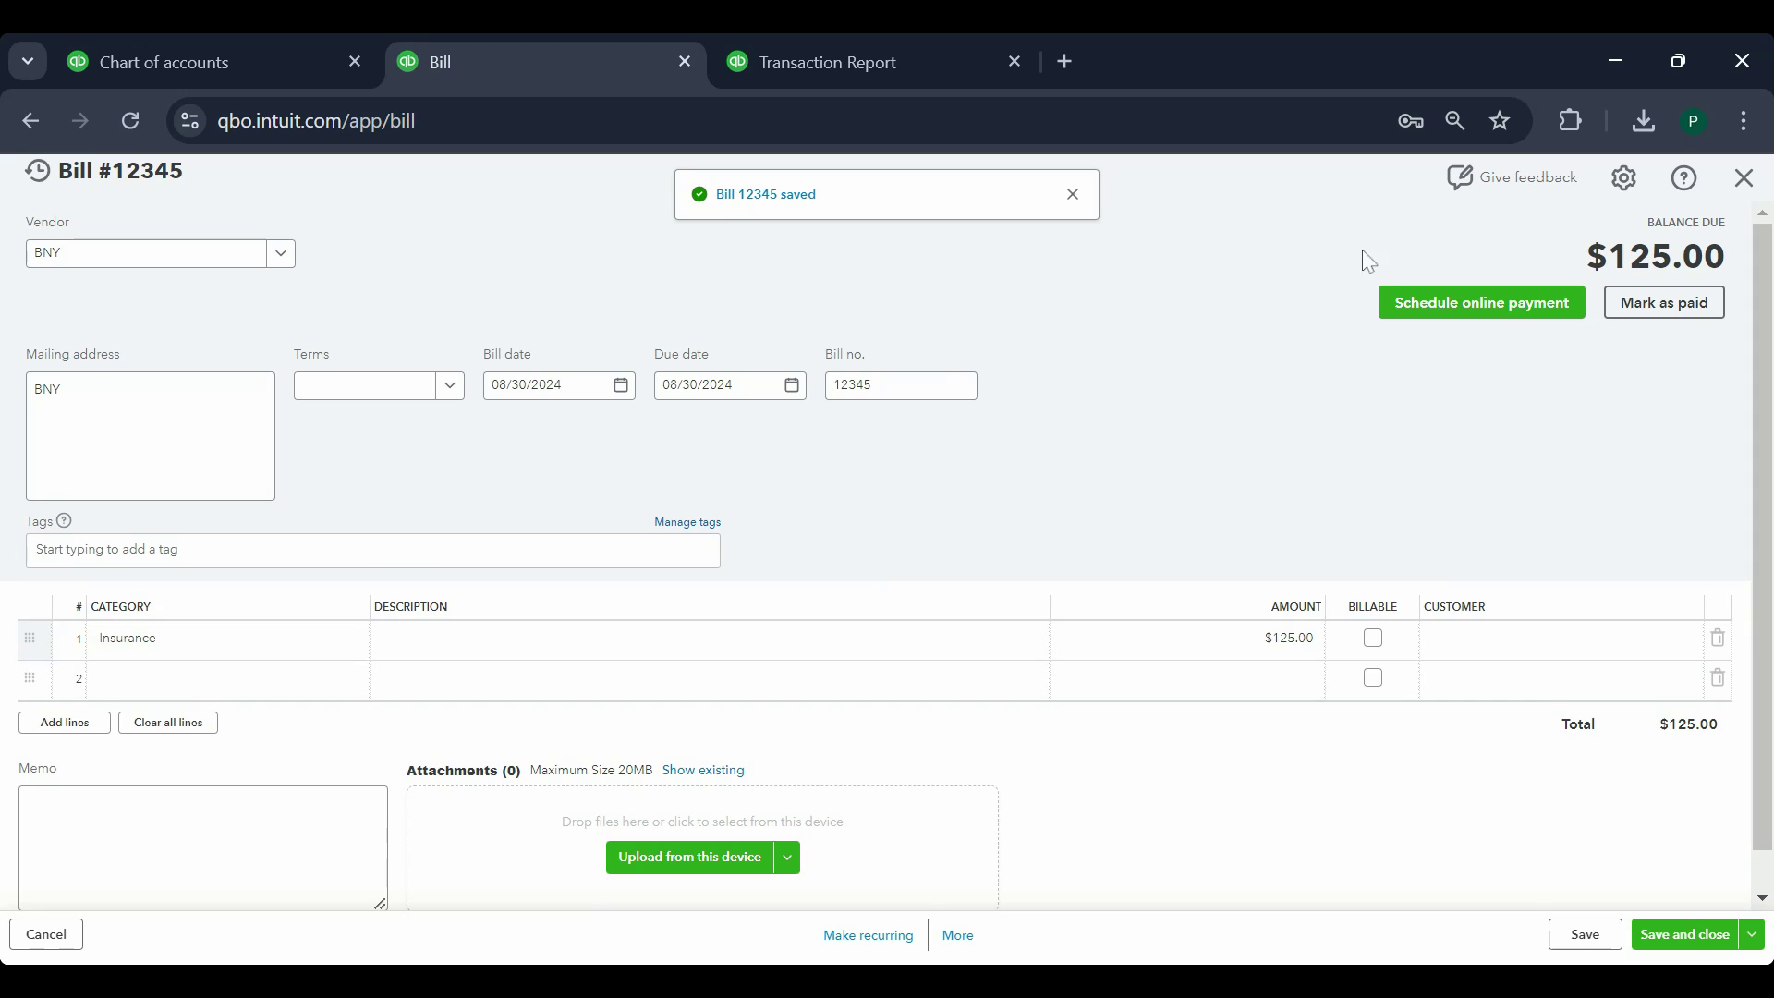
Close the bill and start a new expense to payee BNY dated 09/03/2024
left_click(1743, 177)
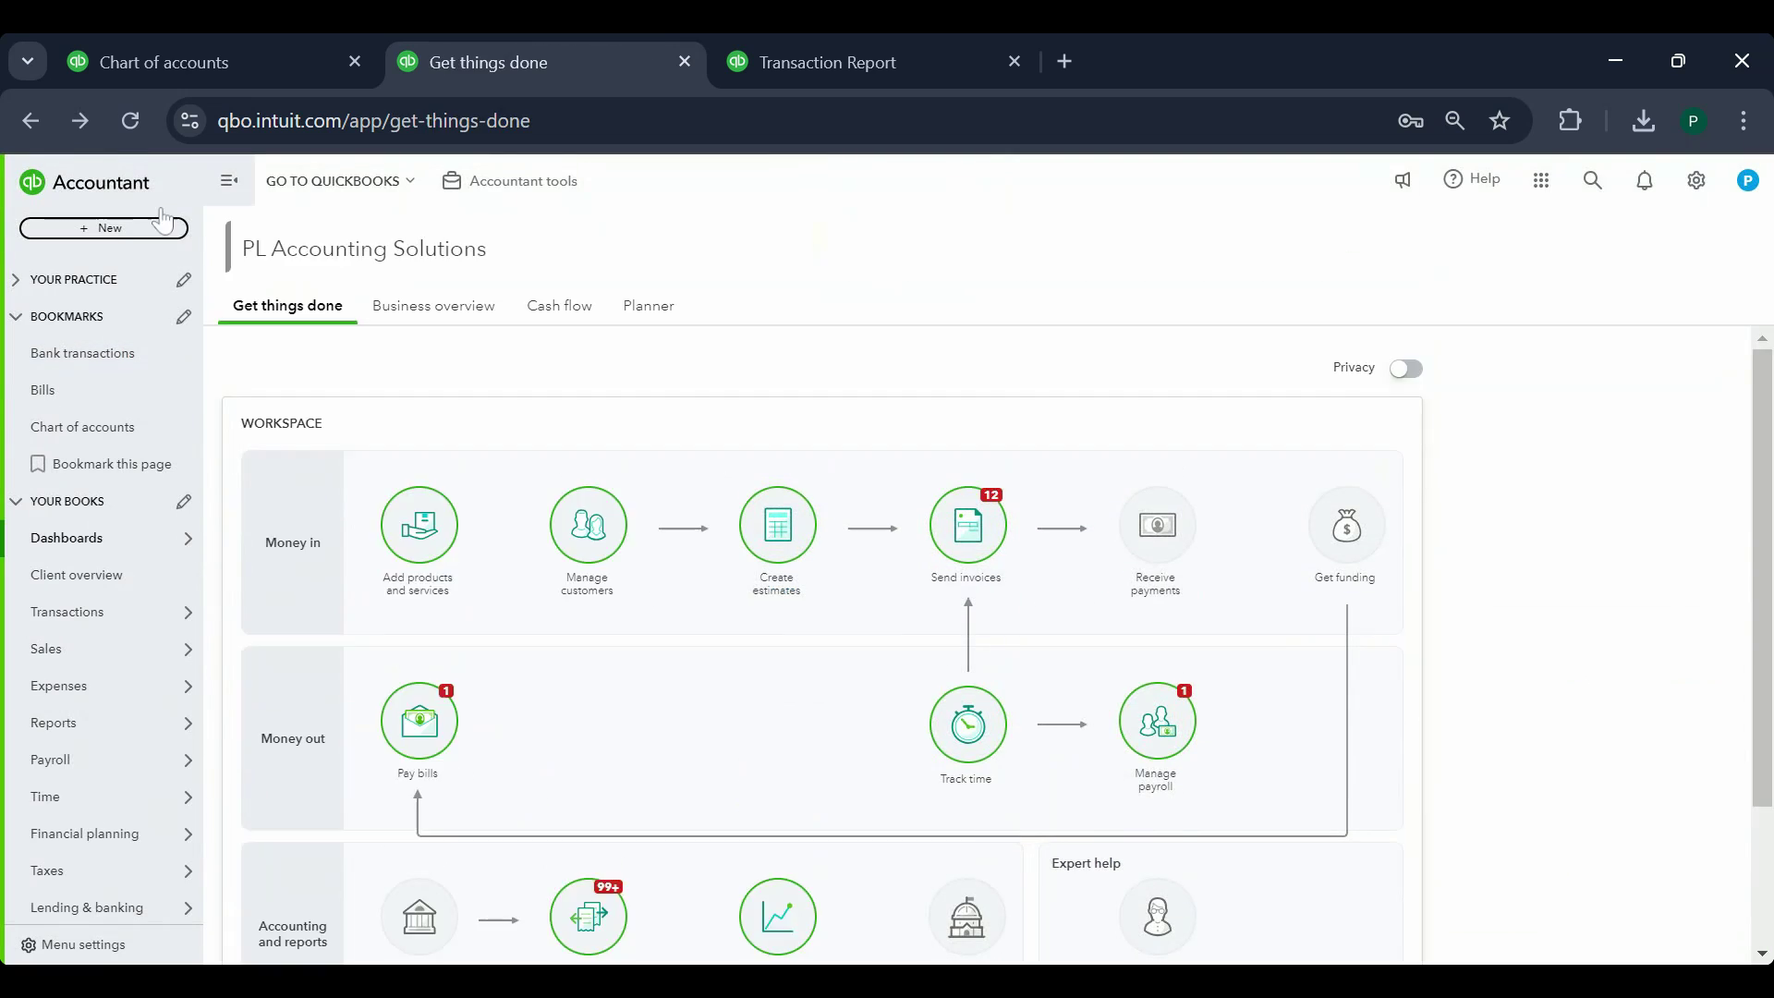
left_click(104, 228)
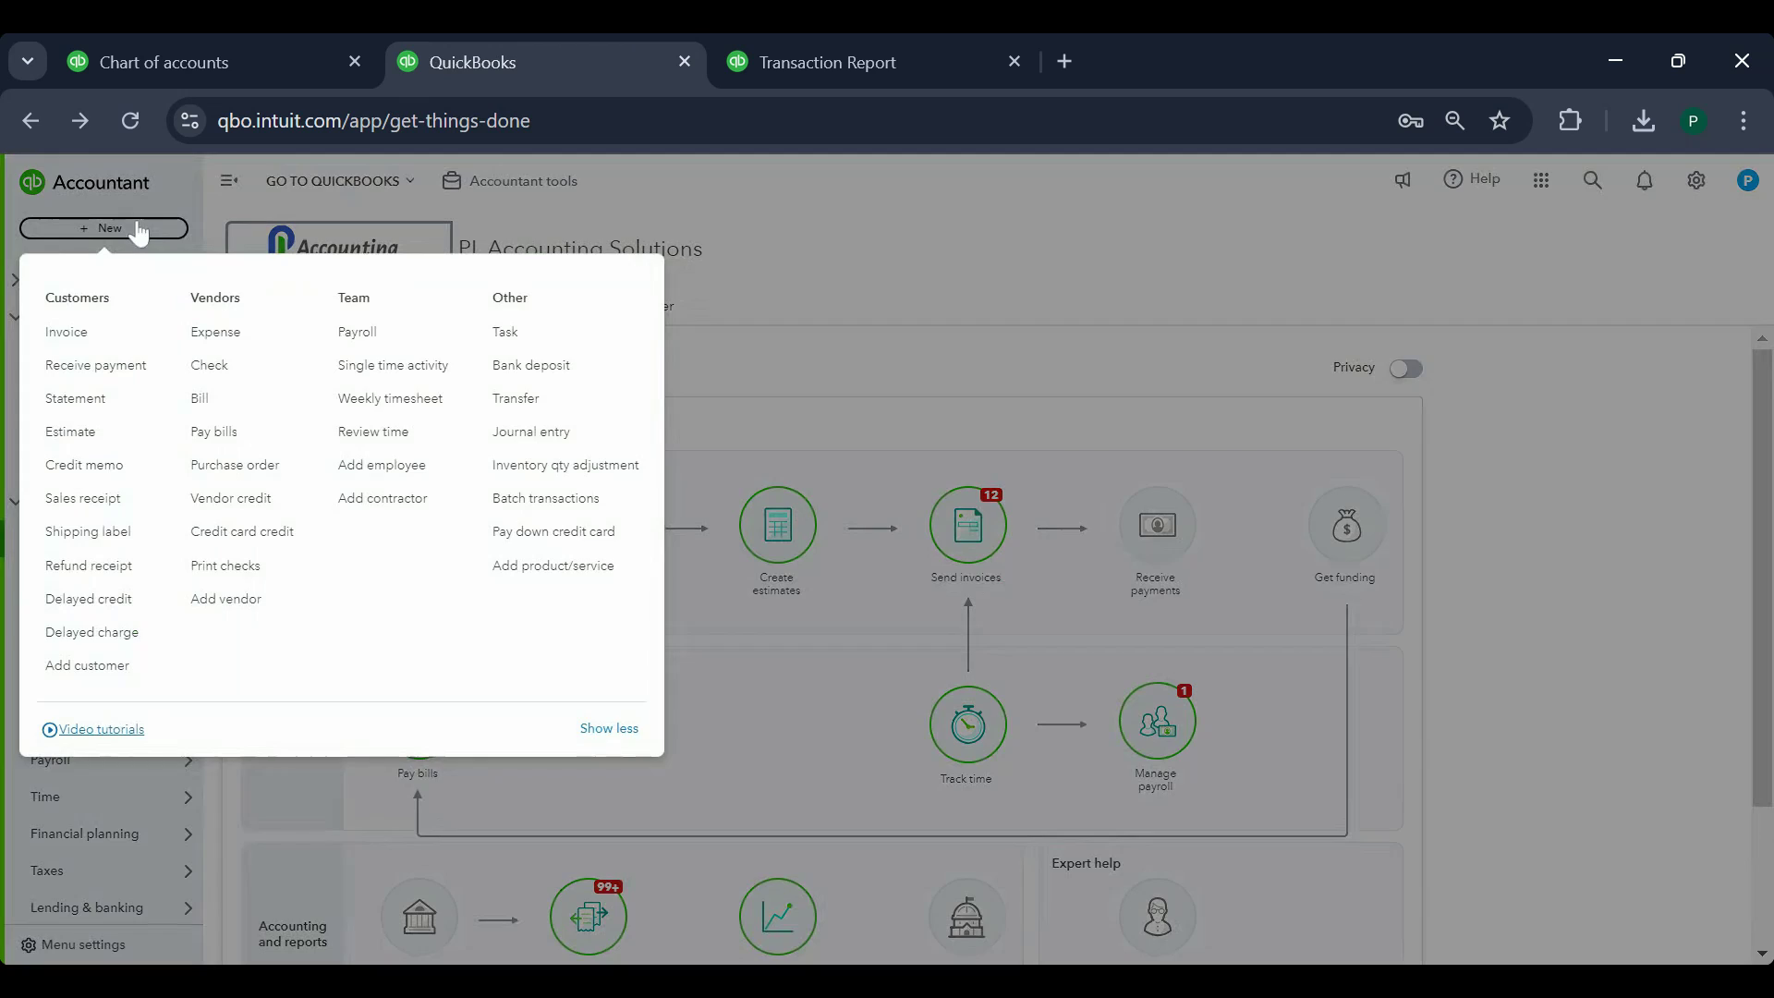
left_click(222, 333)
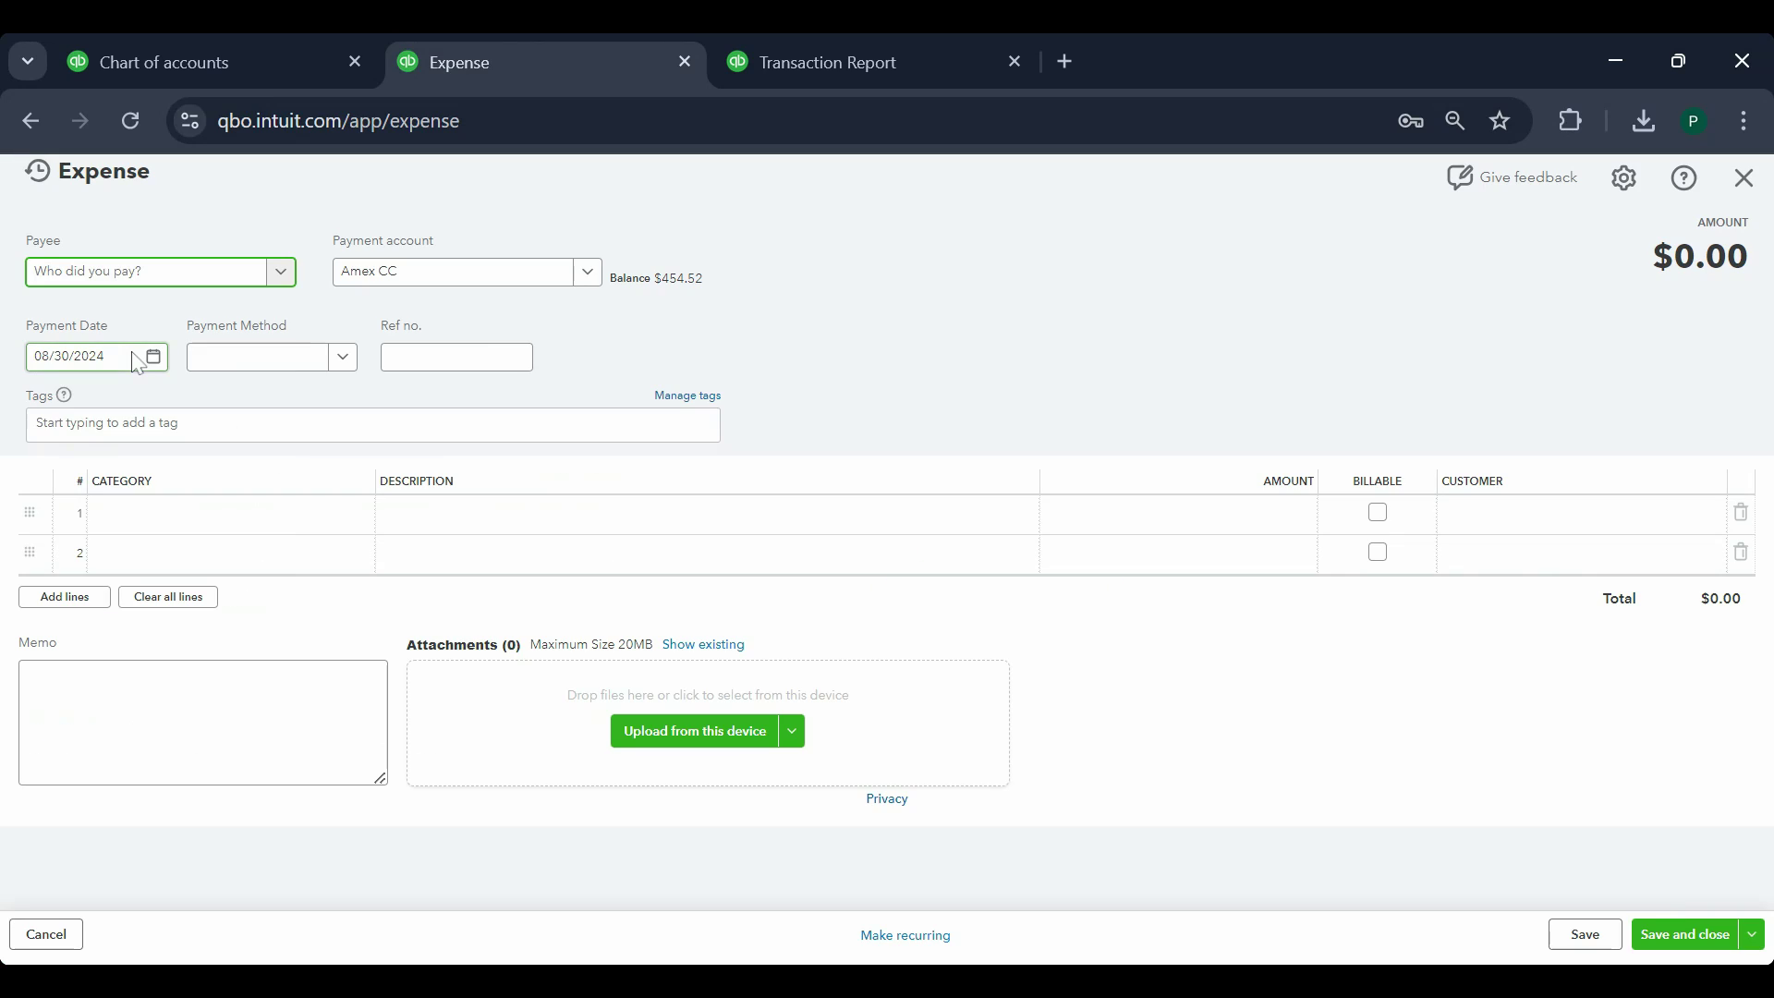
type("bny")
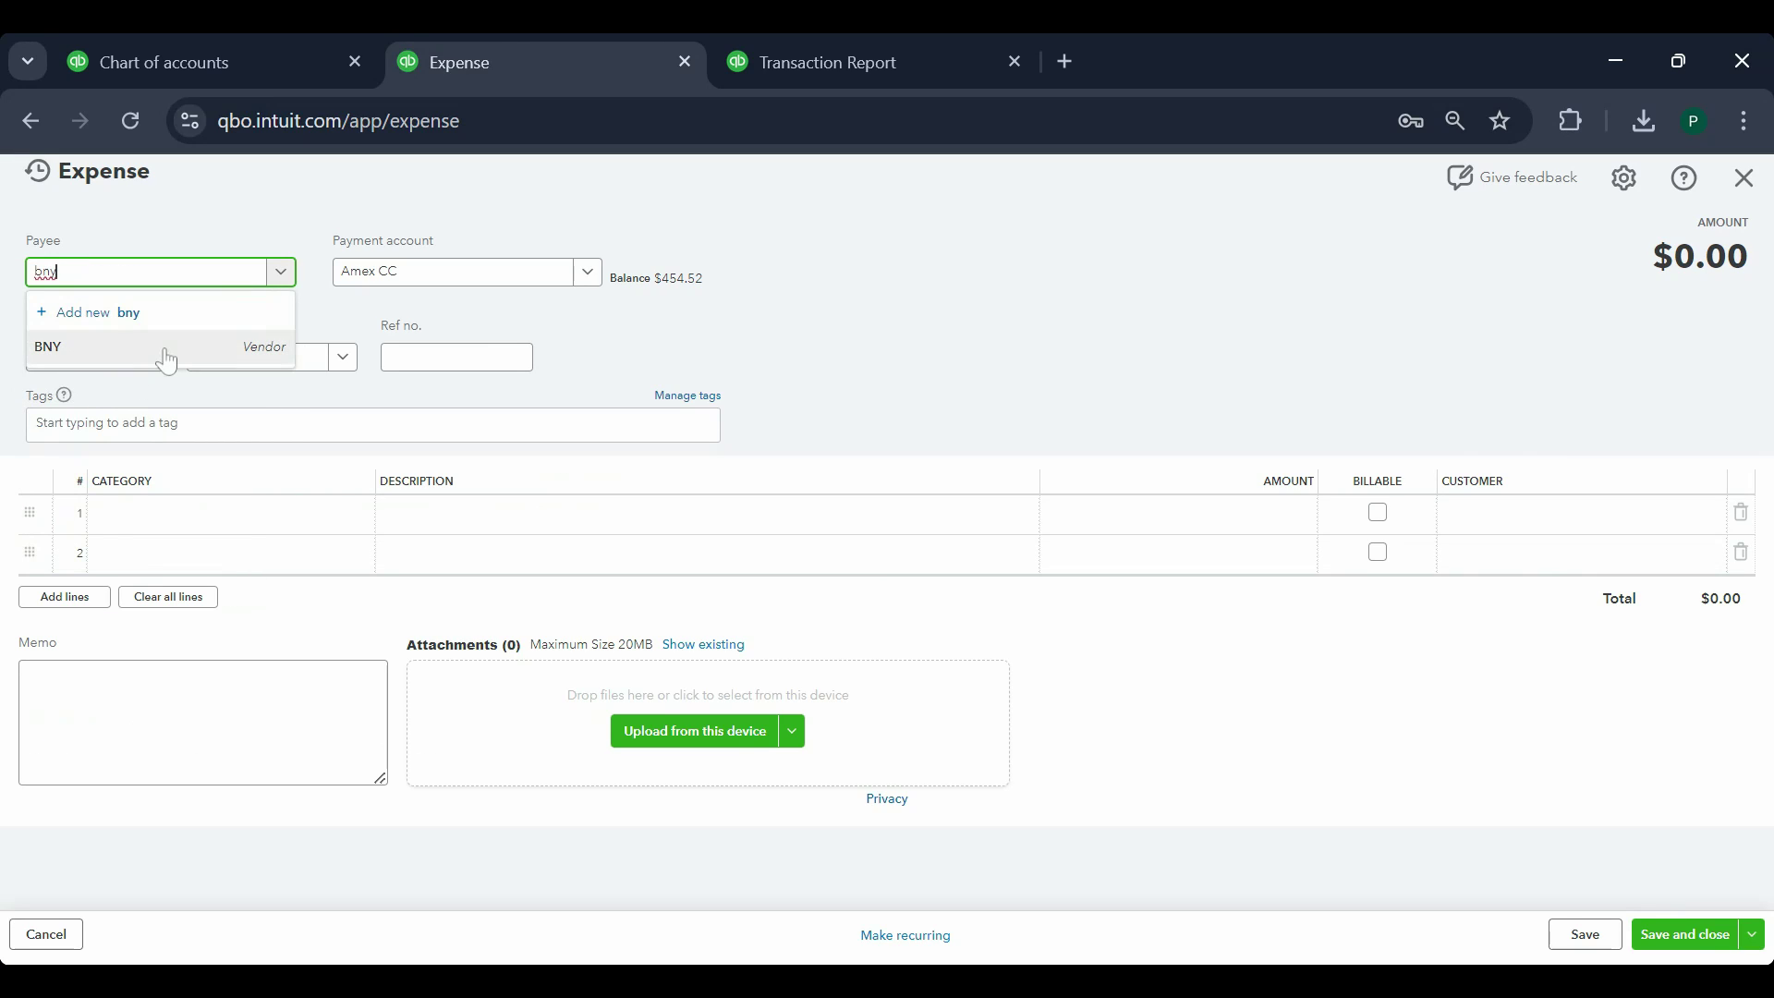
left_click(163, 354)
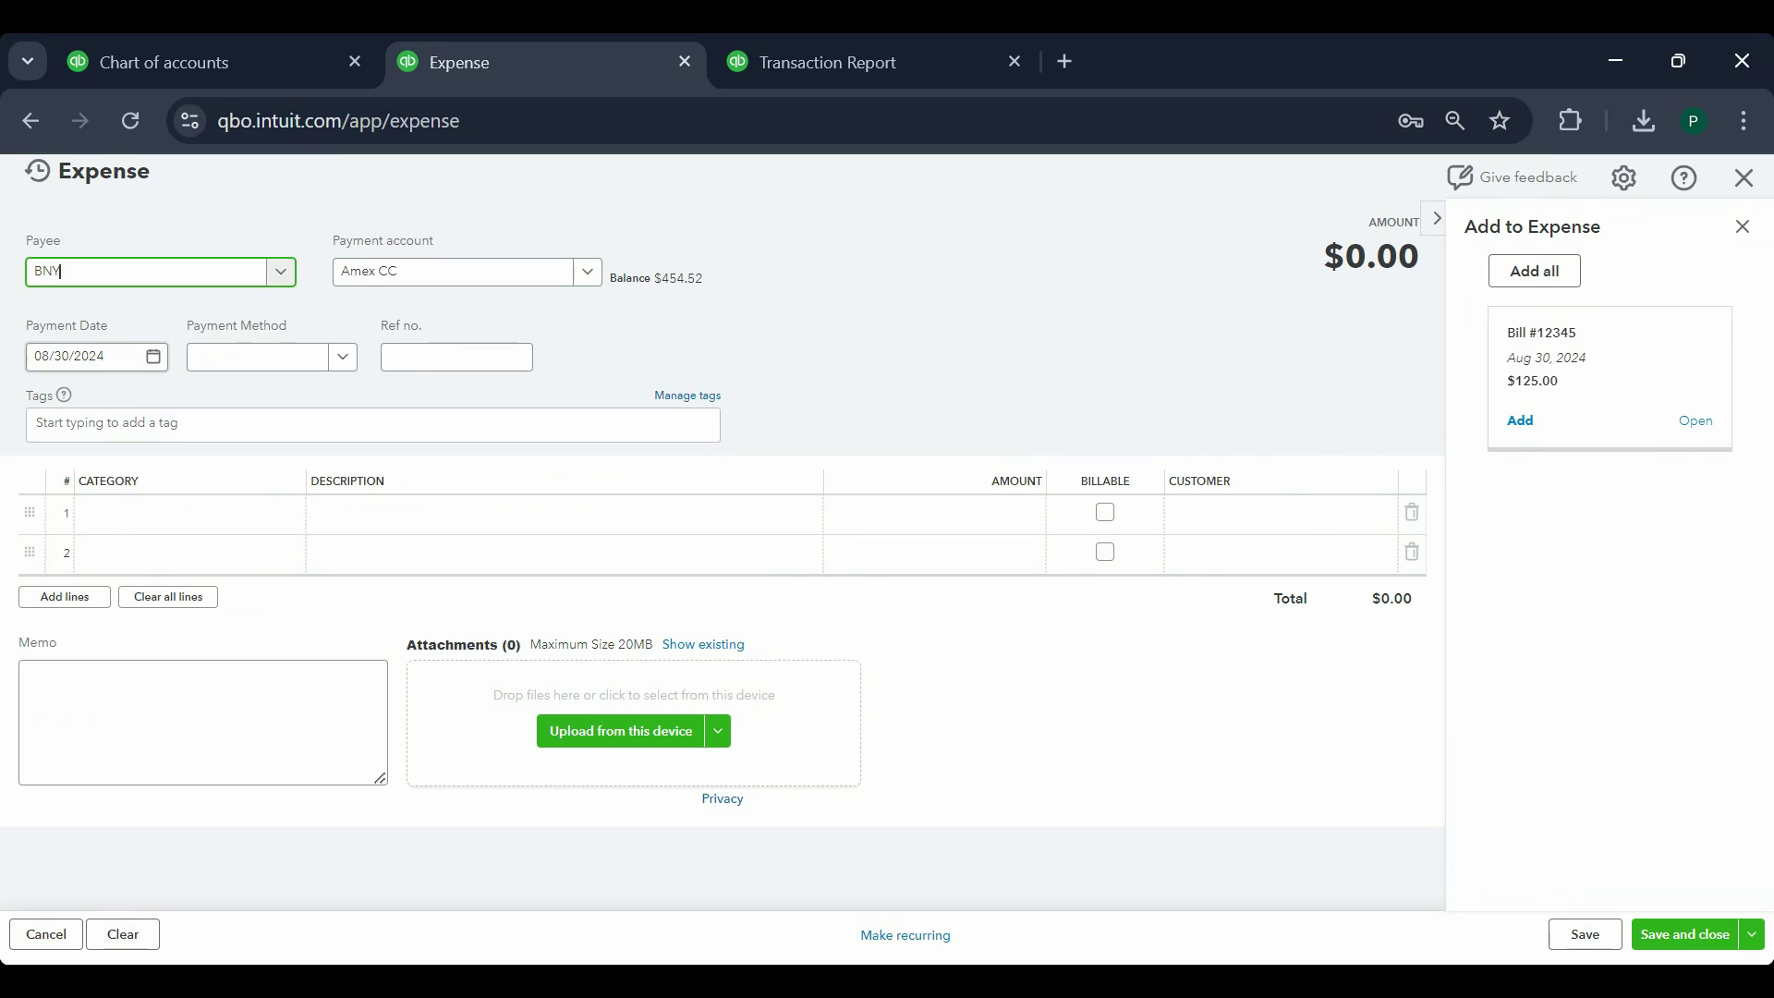
key("Tab")
key("t")
key("Tab")
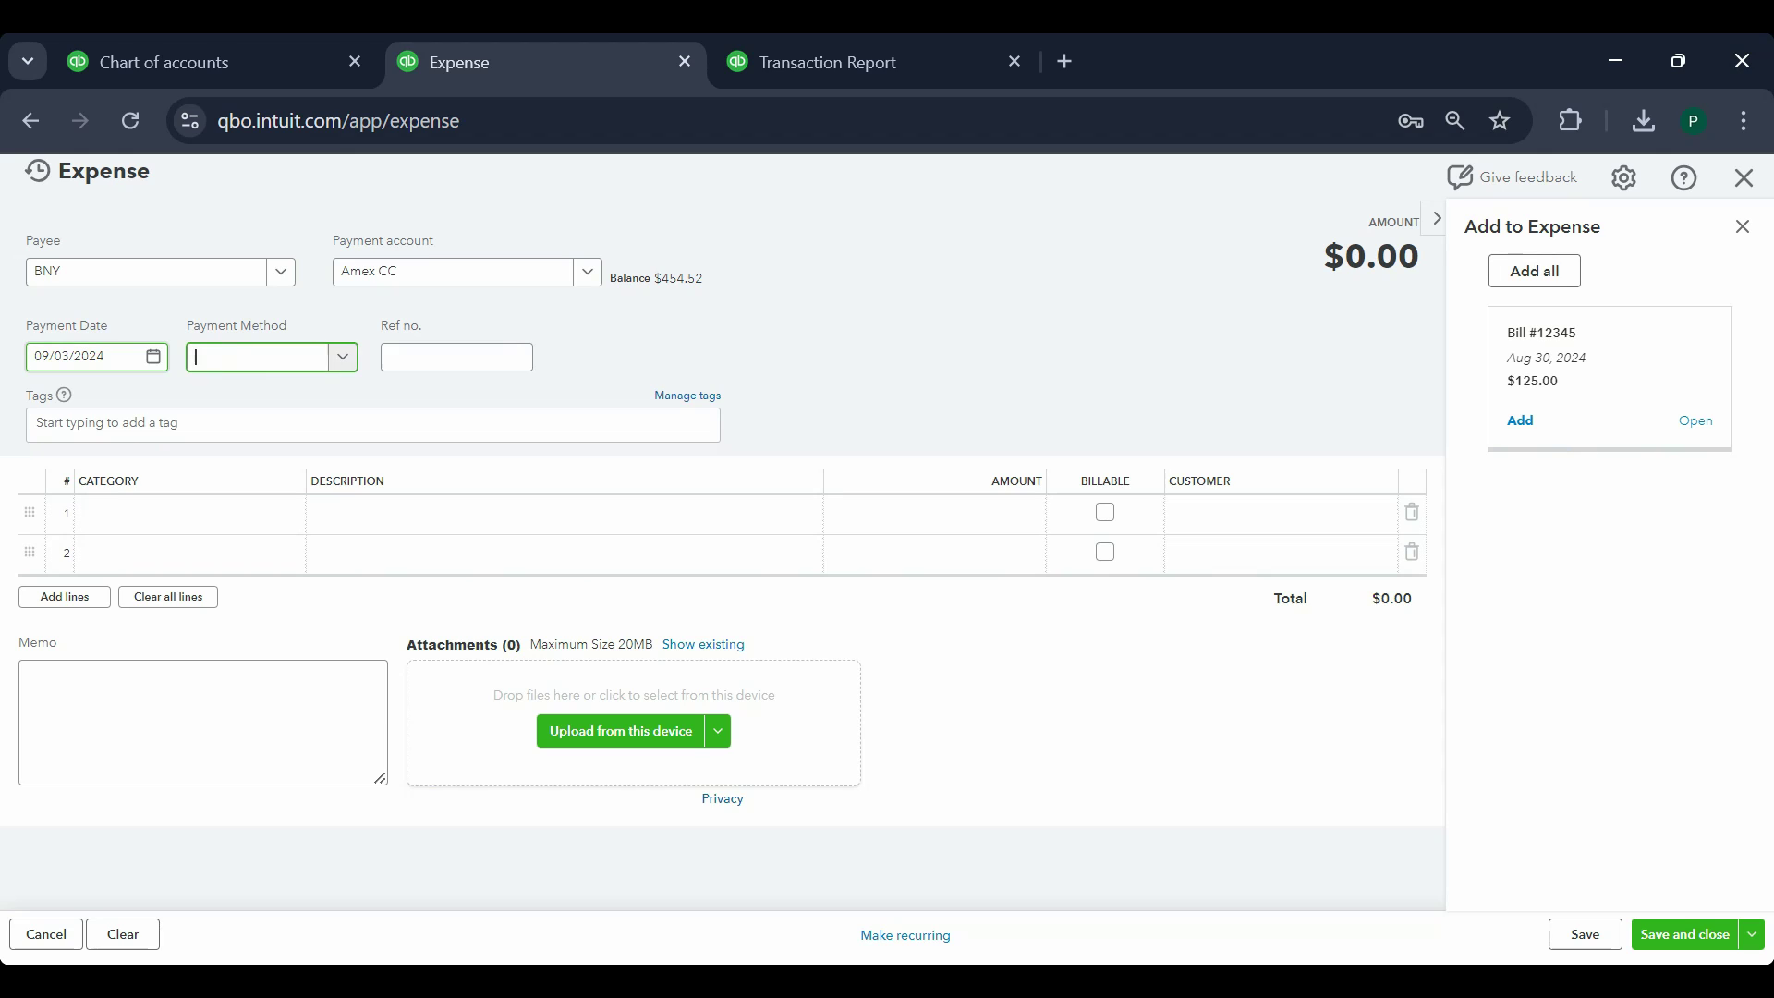
Add a $125.00 Insurance category line, save the expense and close the form
left_click(170, 520)
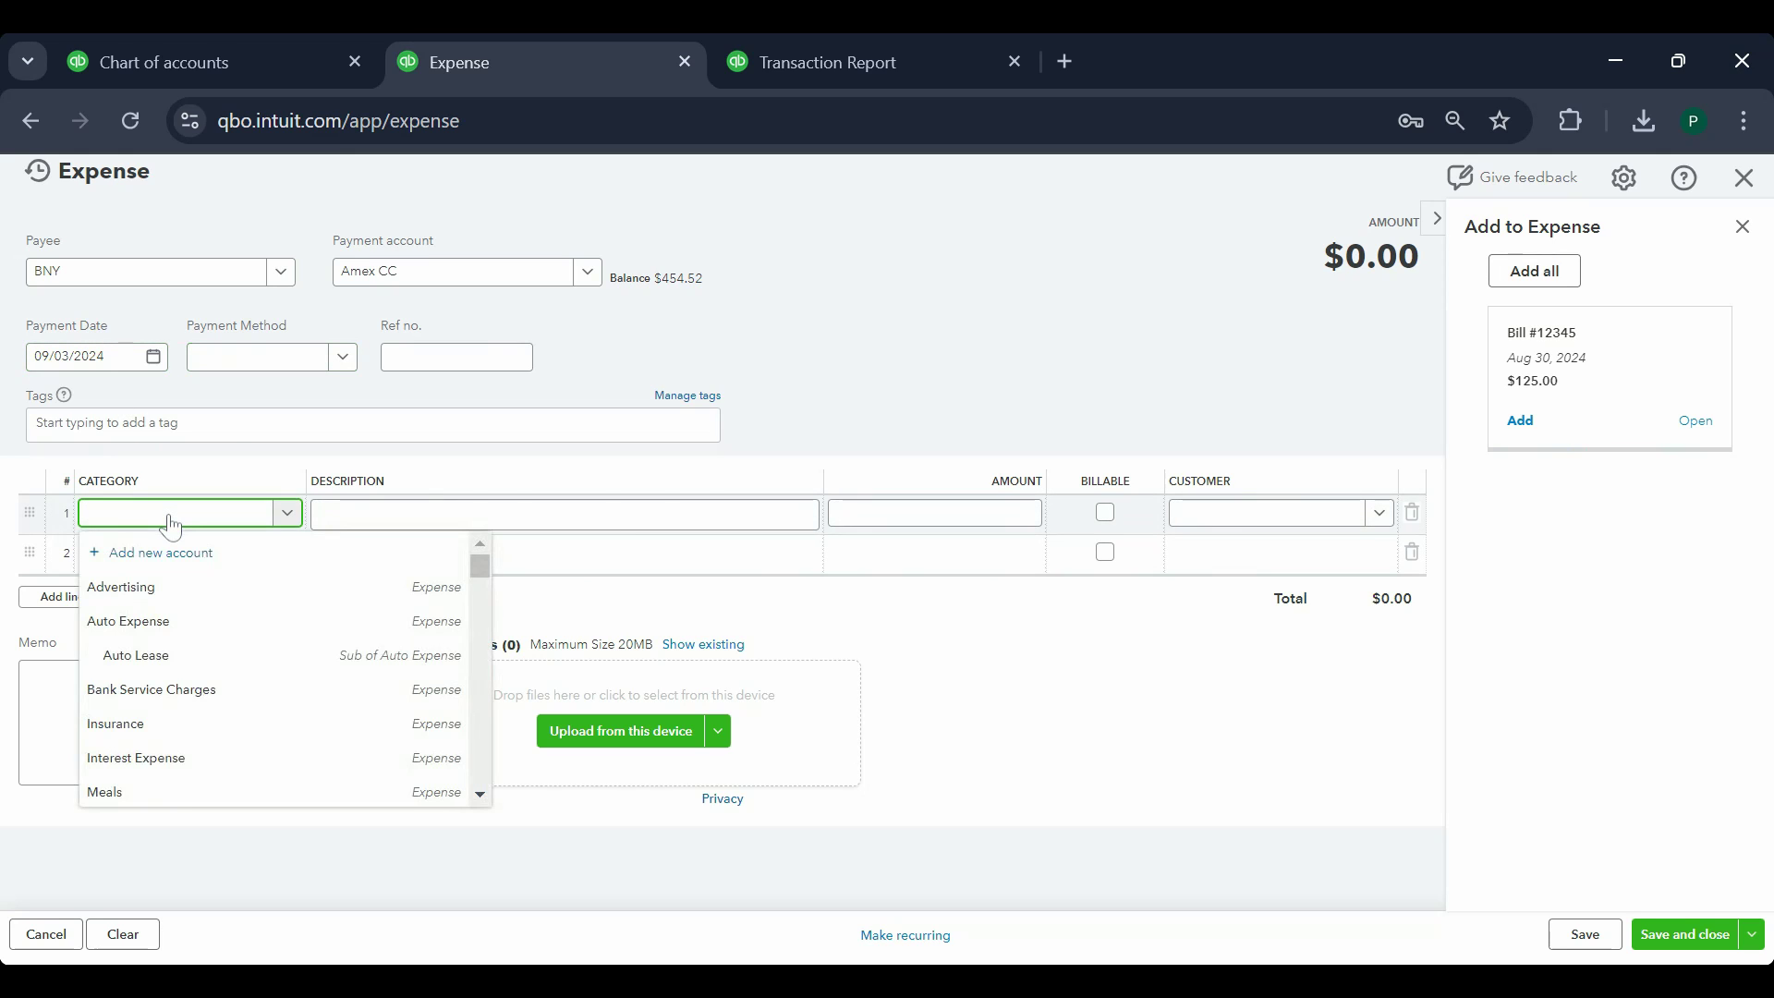
type("insu")
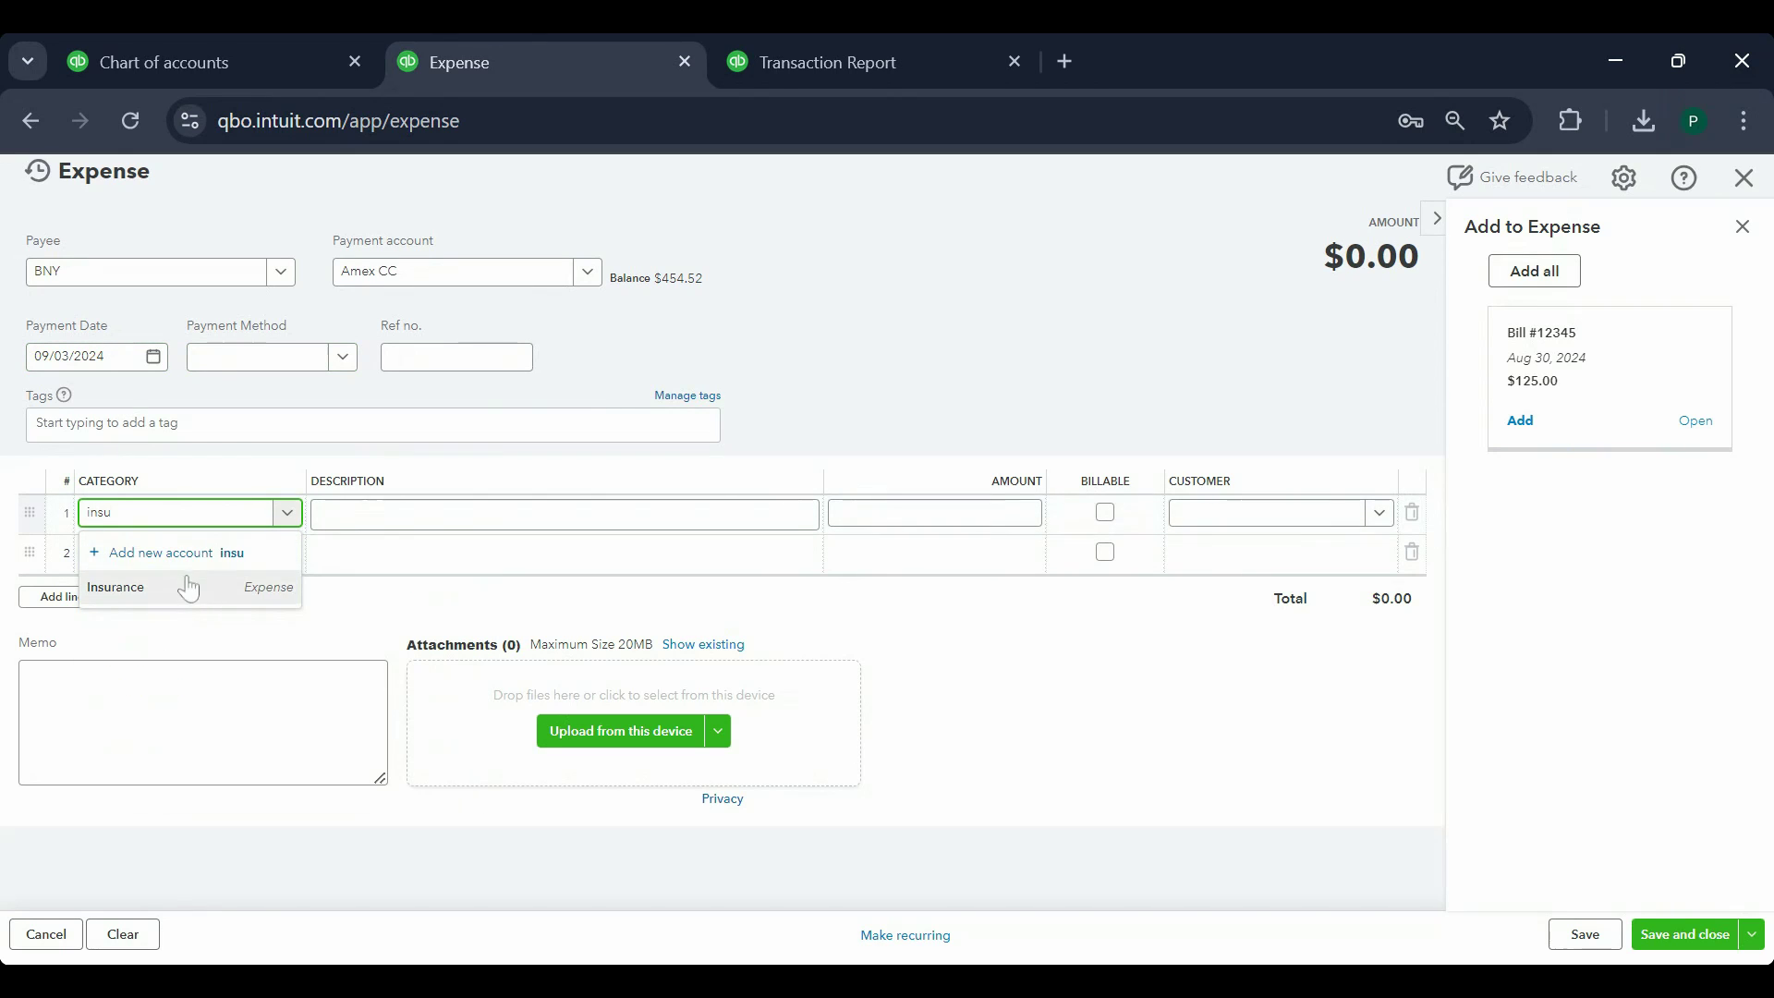
left_click(202, 596)
left_click(935, 512)
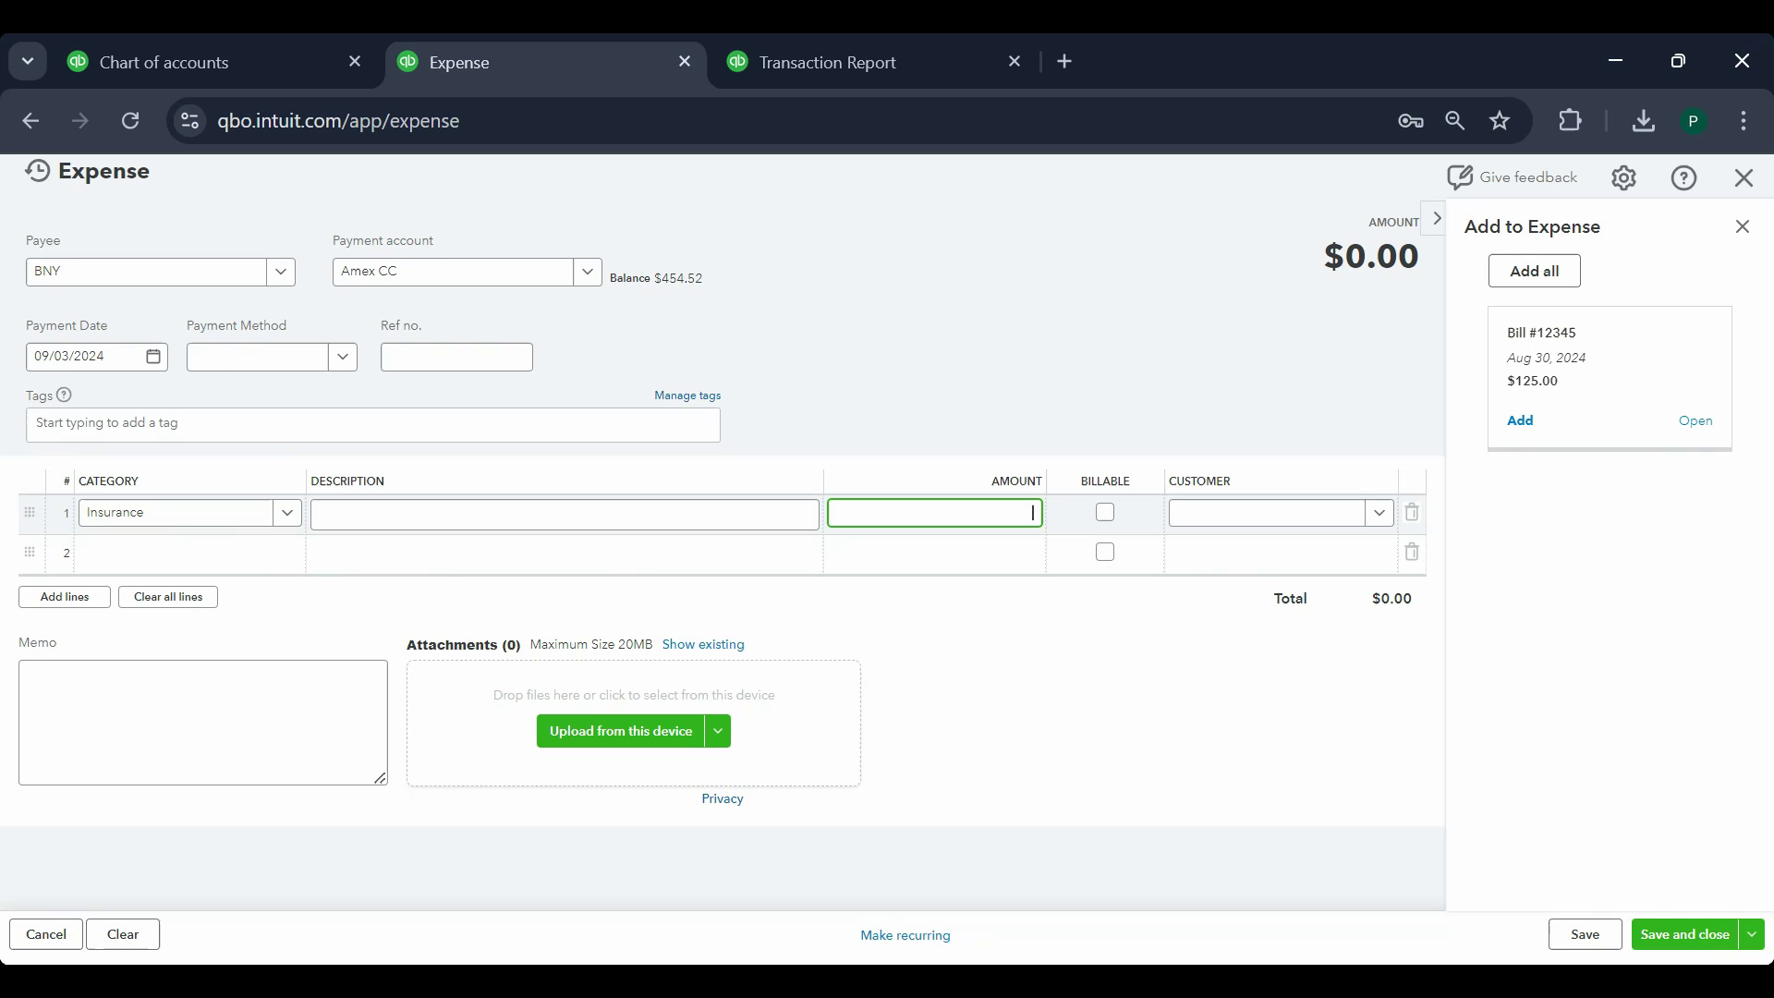
type("125")
key("Tab")
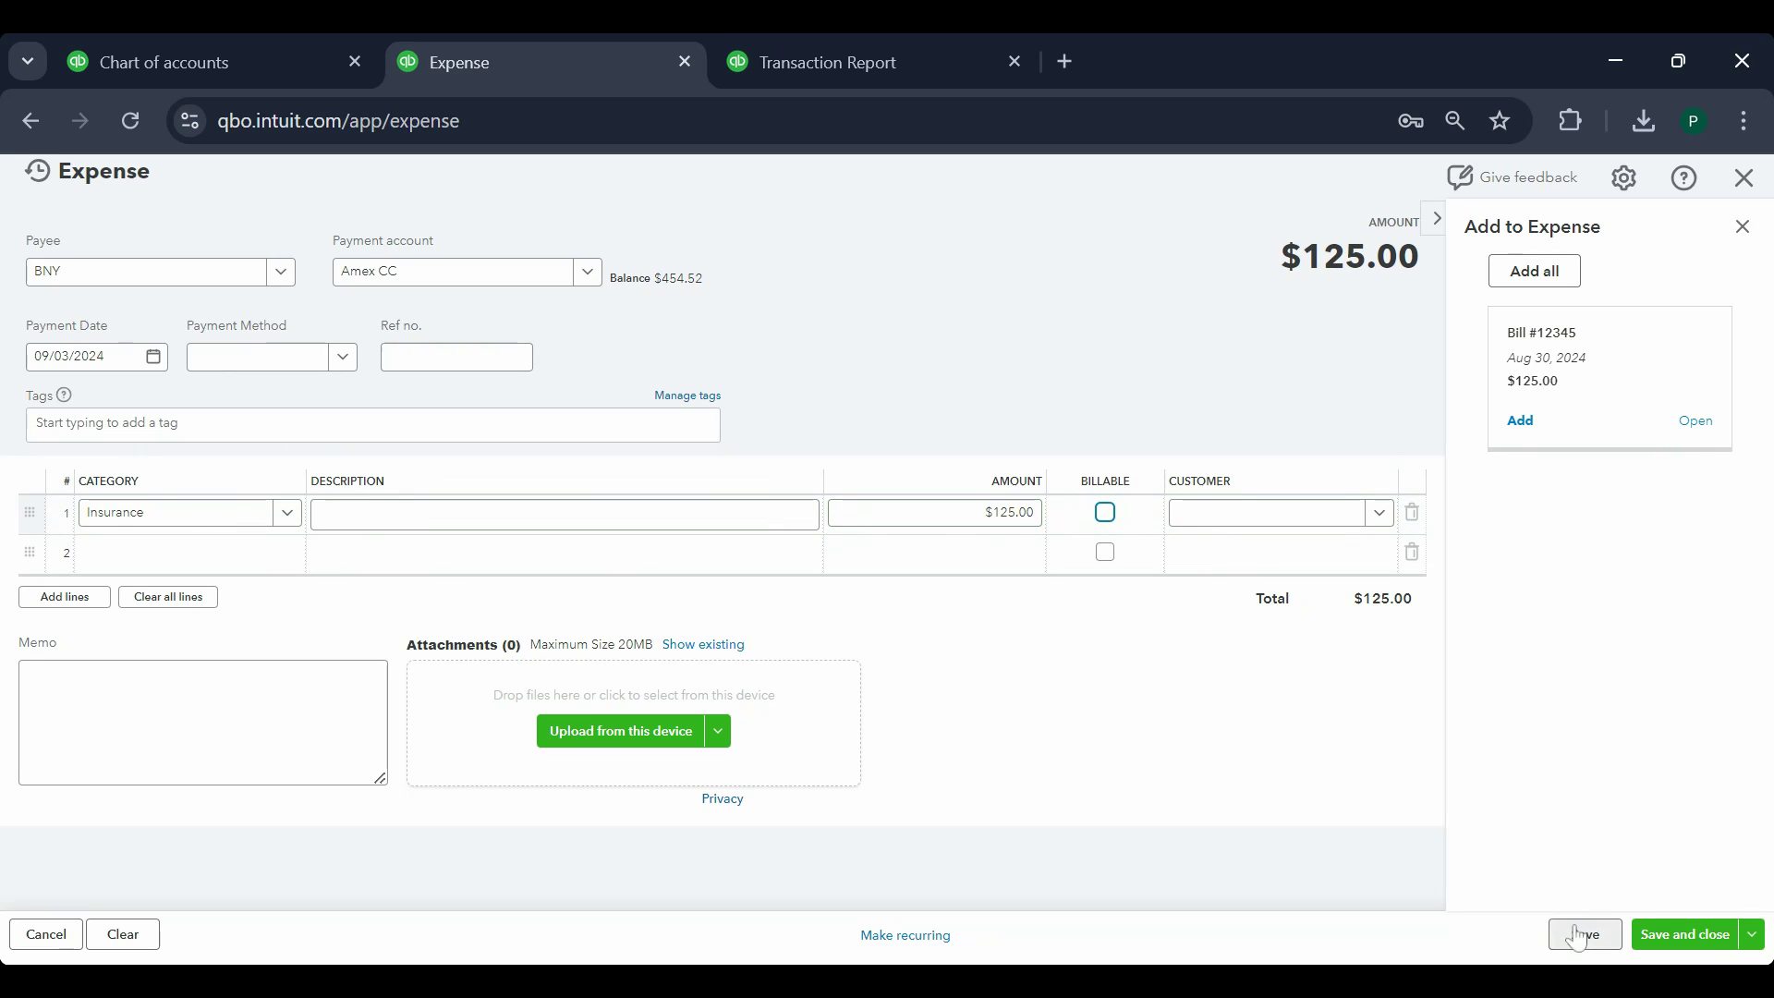
left_click(1579, 936)
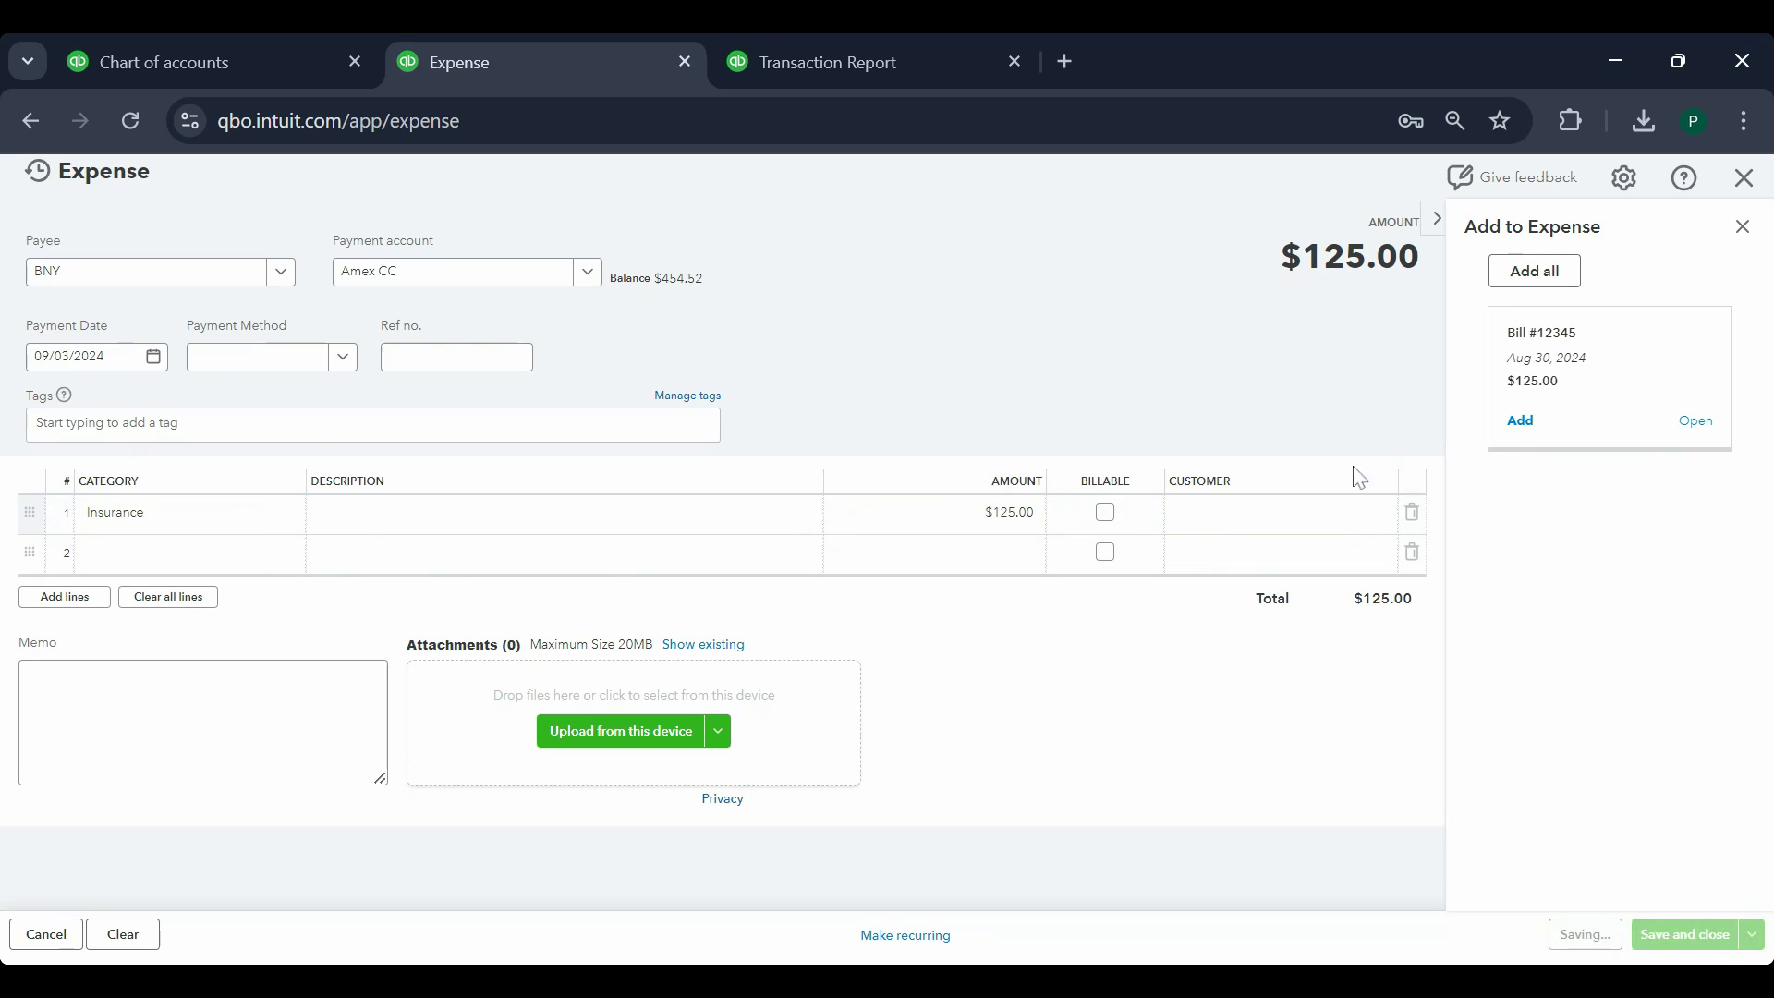
left_click(1746, 188)
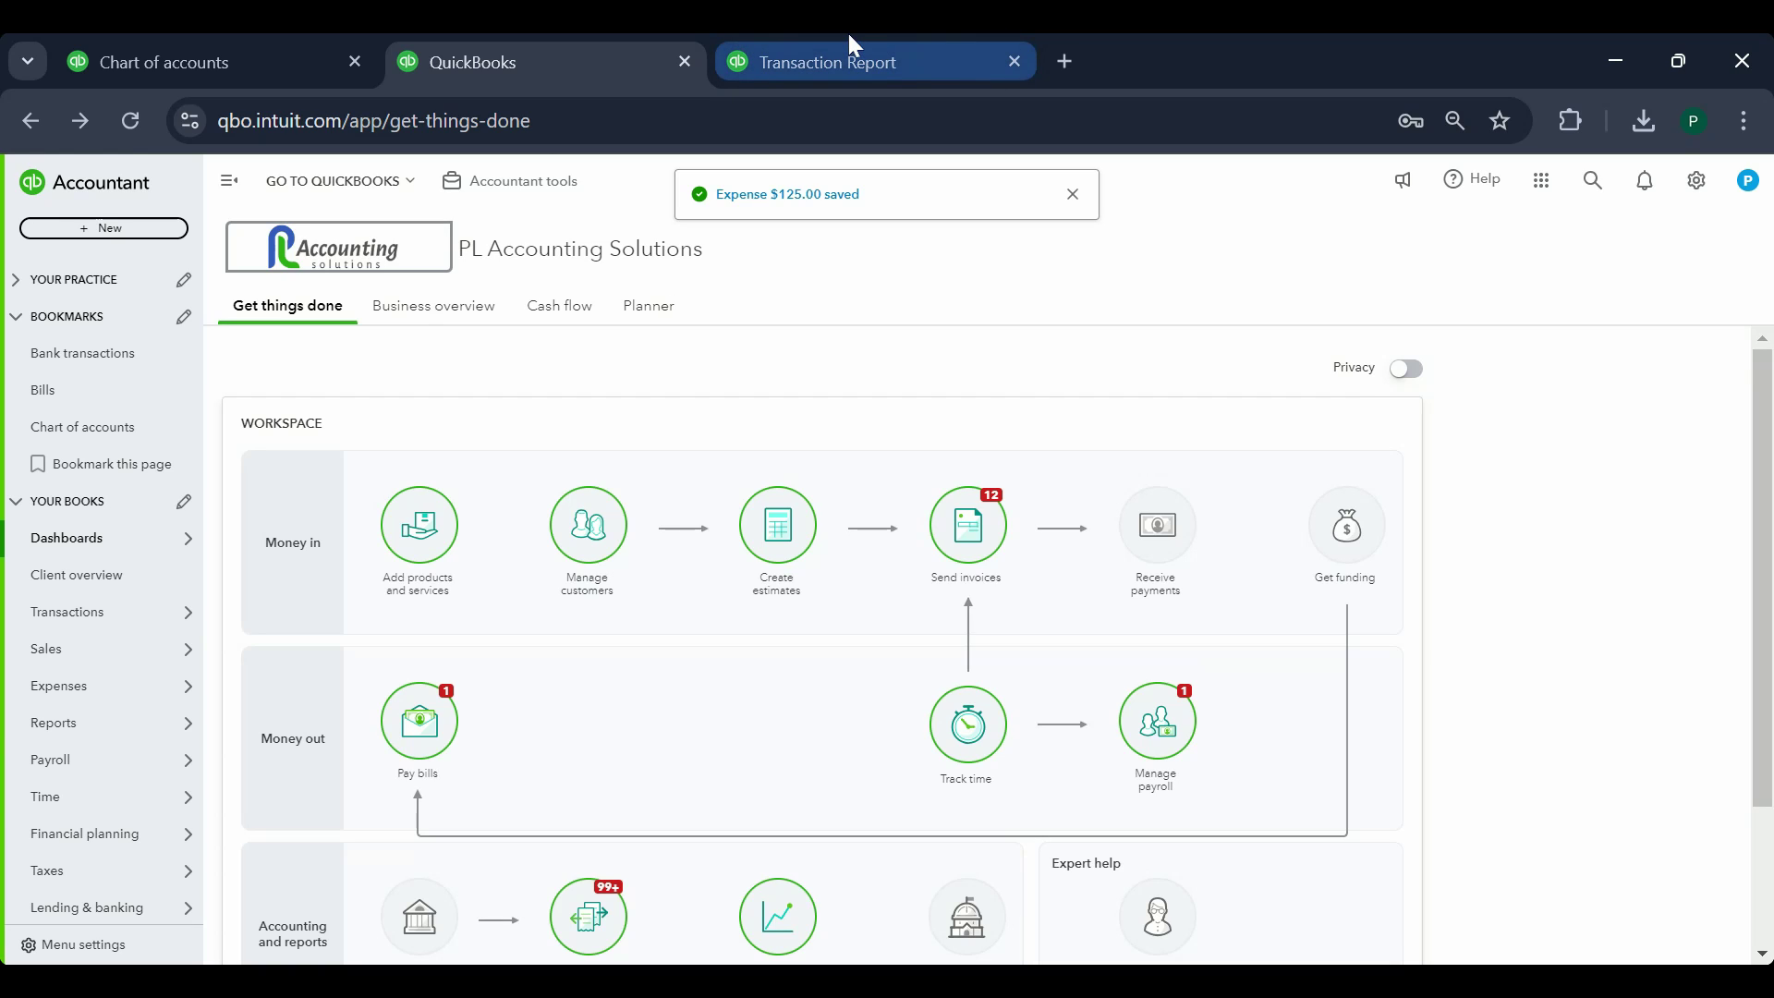
Close the Transaction Report and run Profit and Loss for 08/01/2024 through 09/30/2024
left_click(1014, 62)
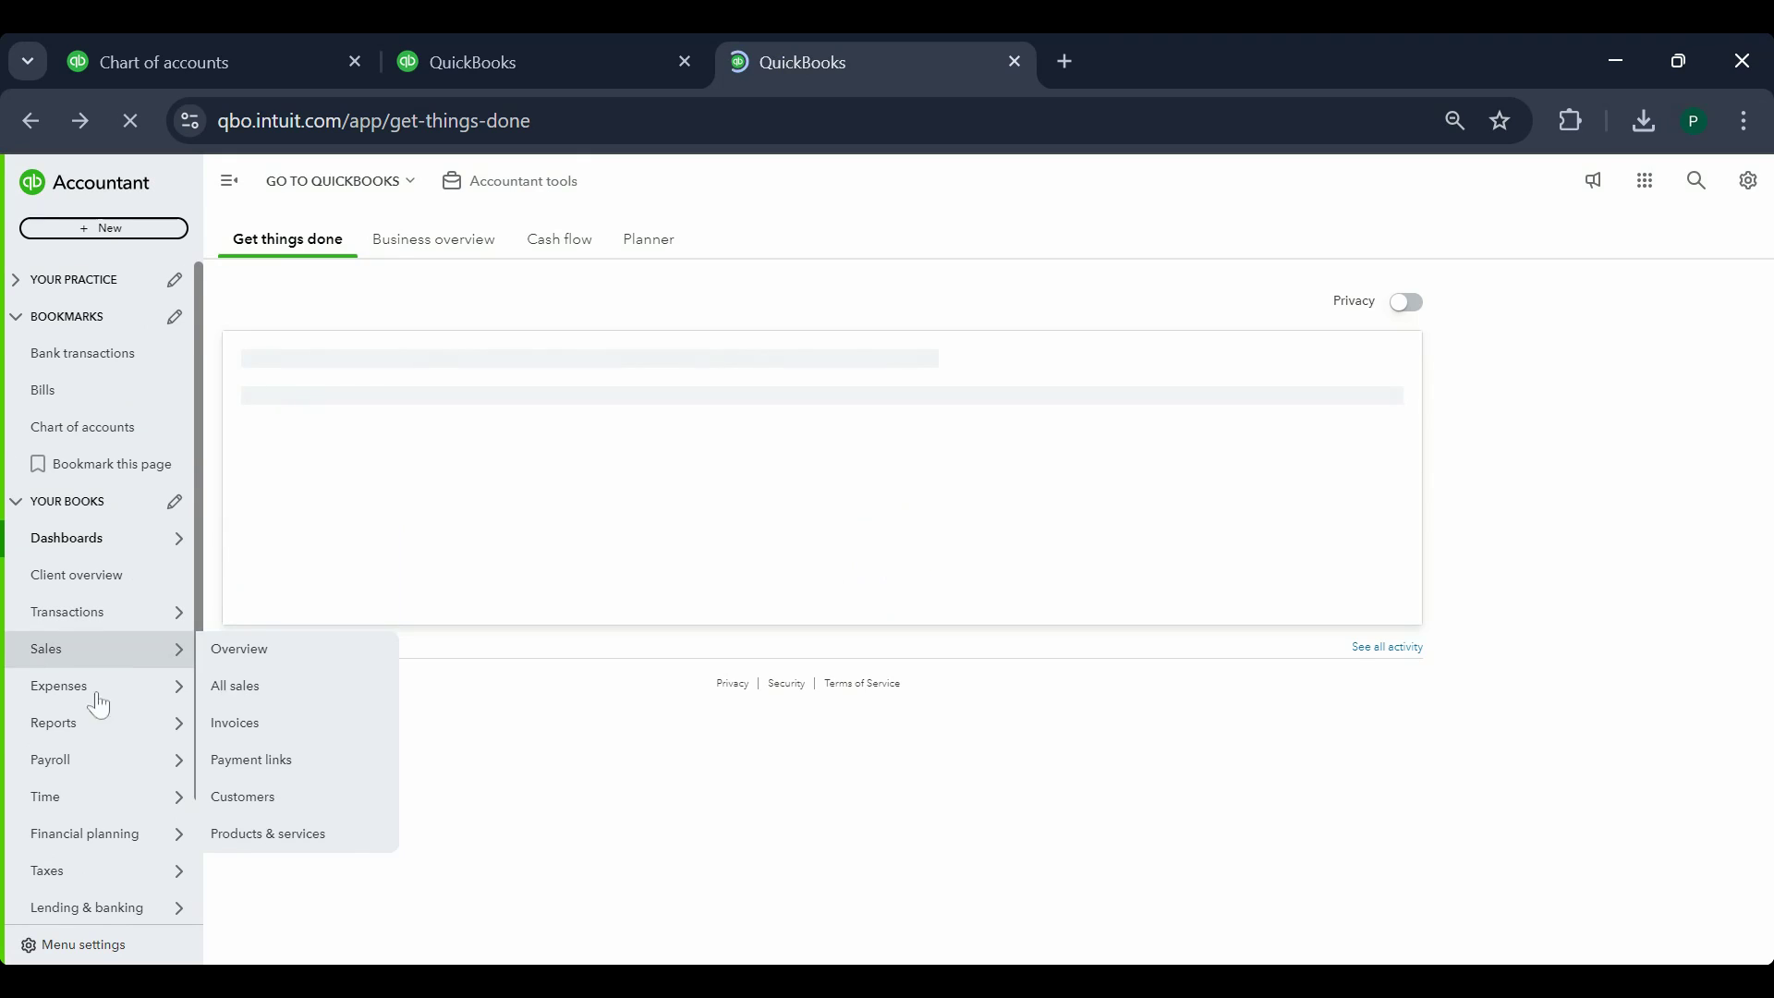
mouse_move(90, 736)
left_click(231, 724)
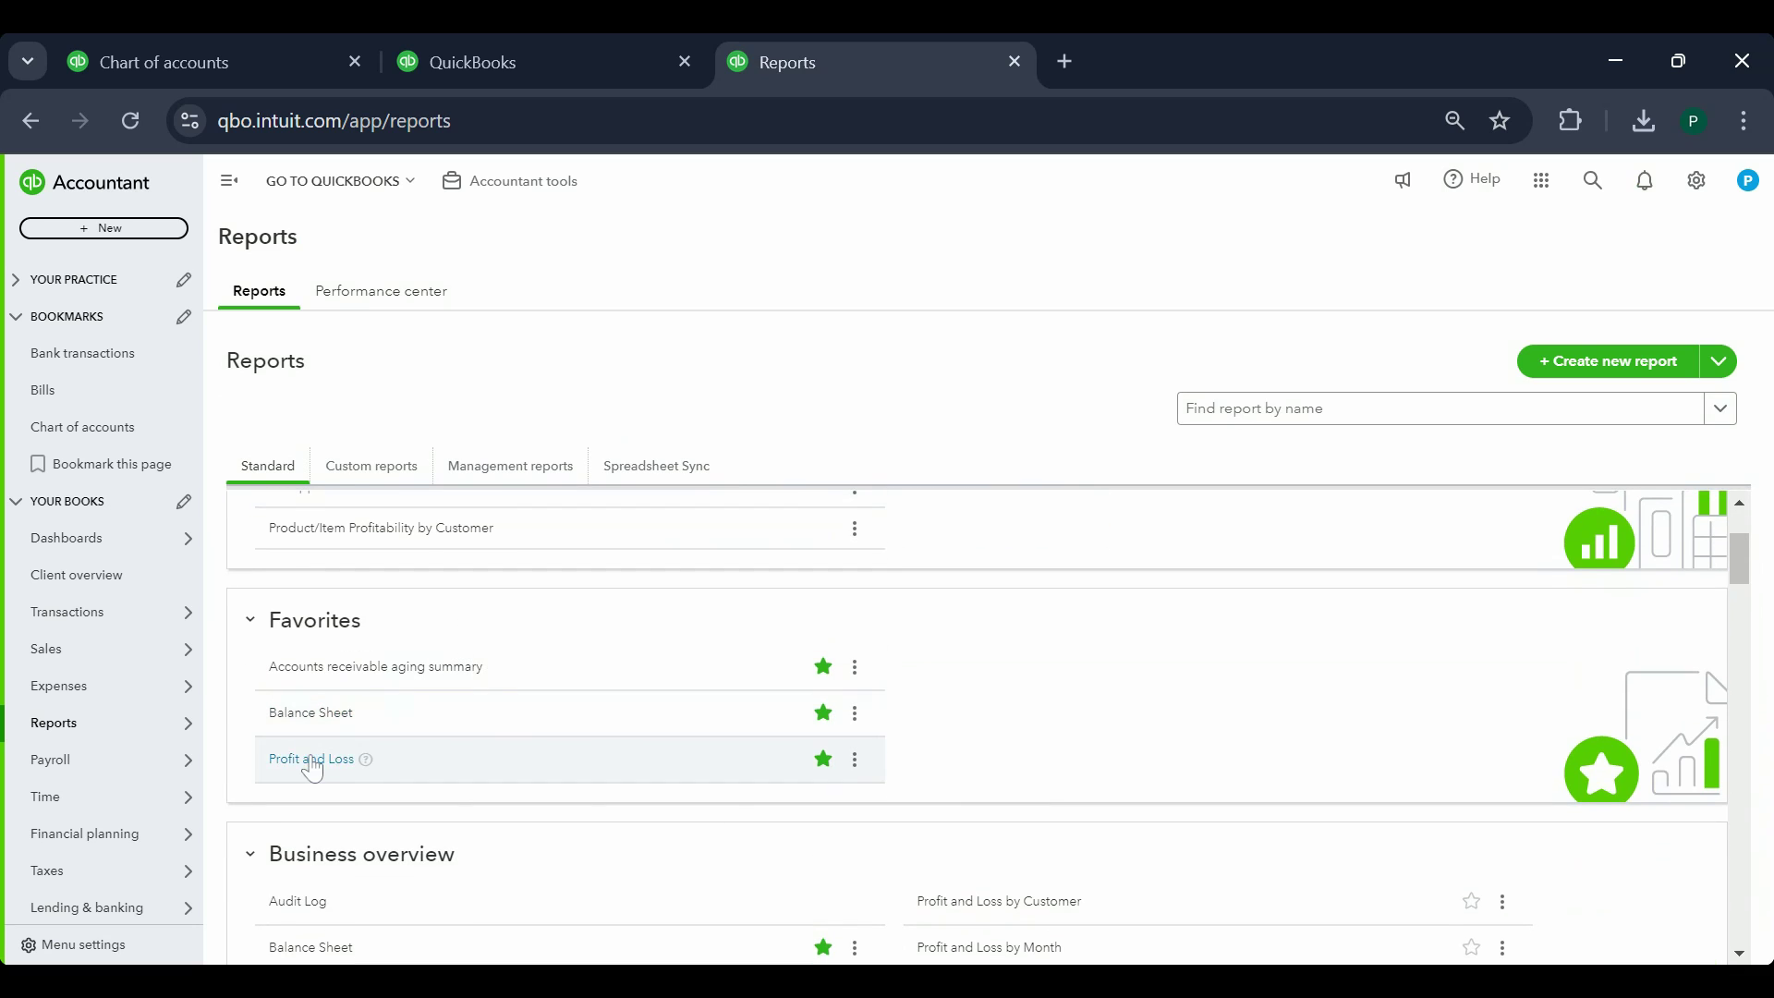
left_click(311, 760)
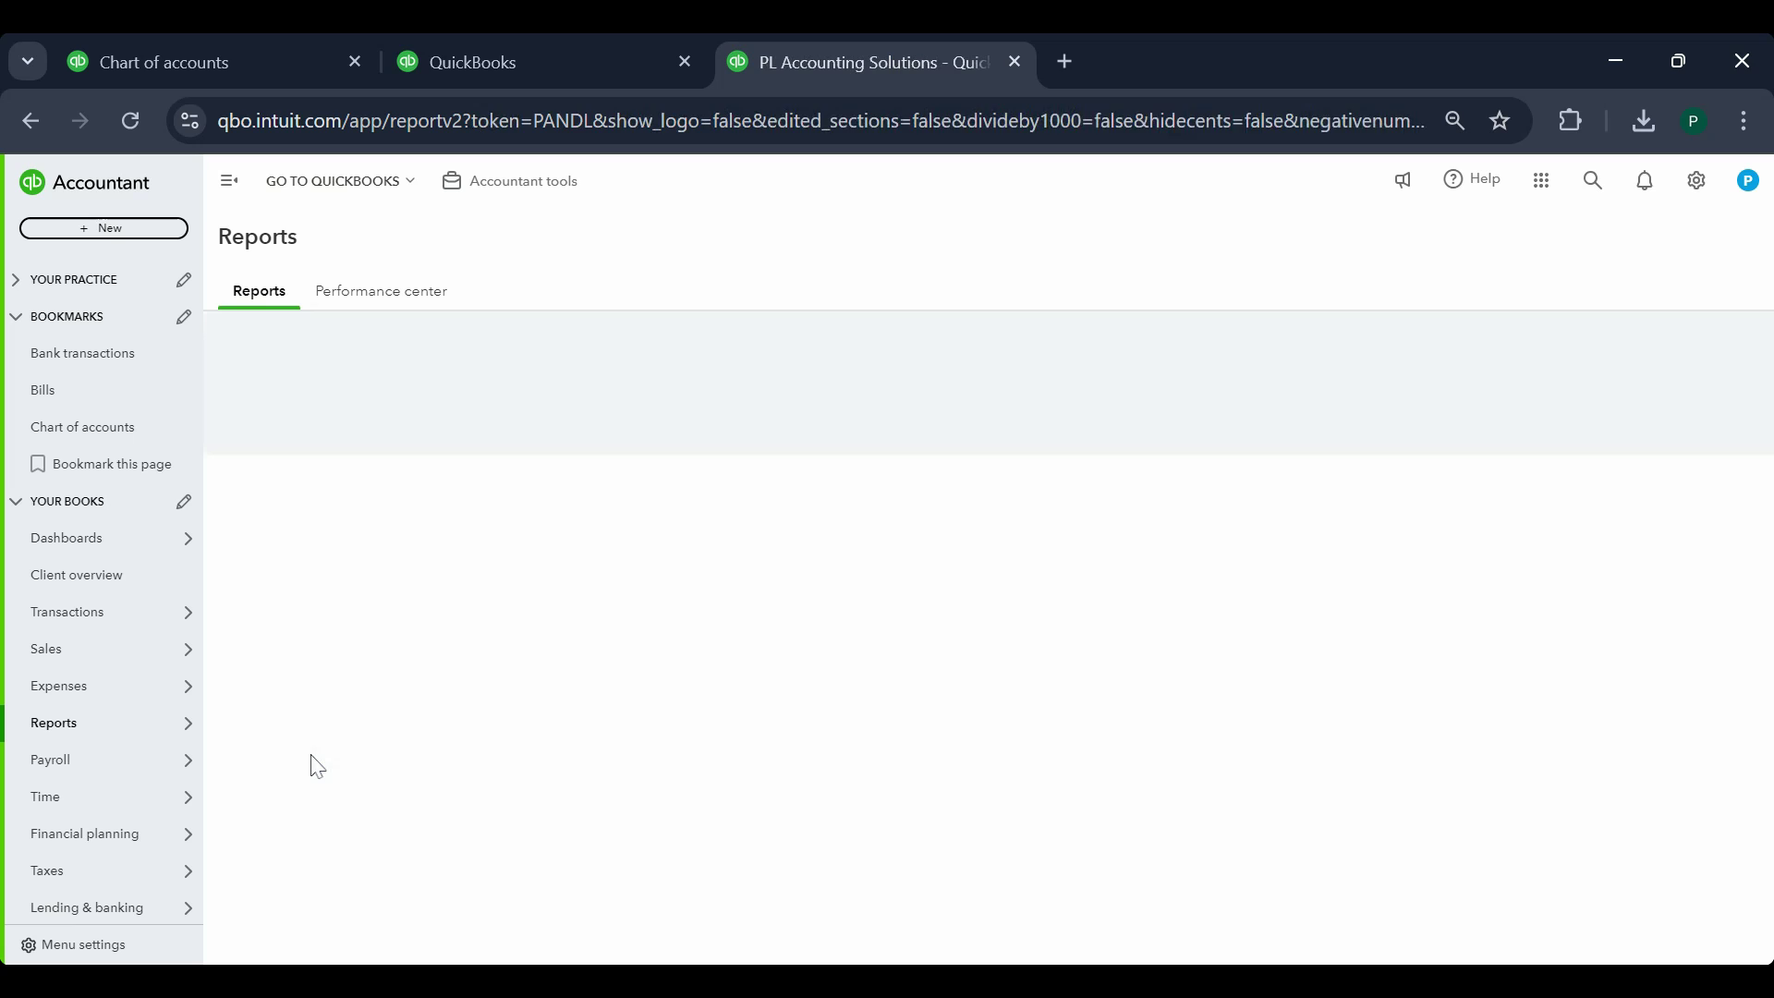
key("Tab")
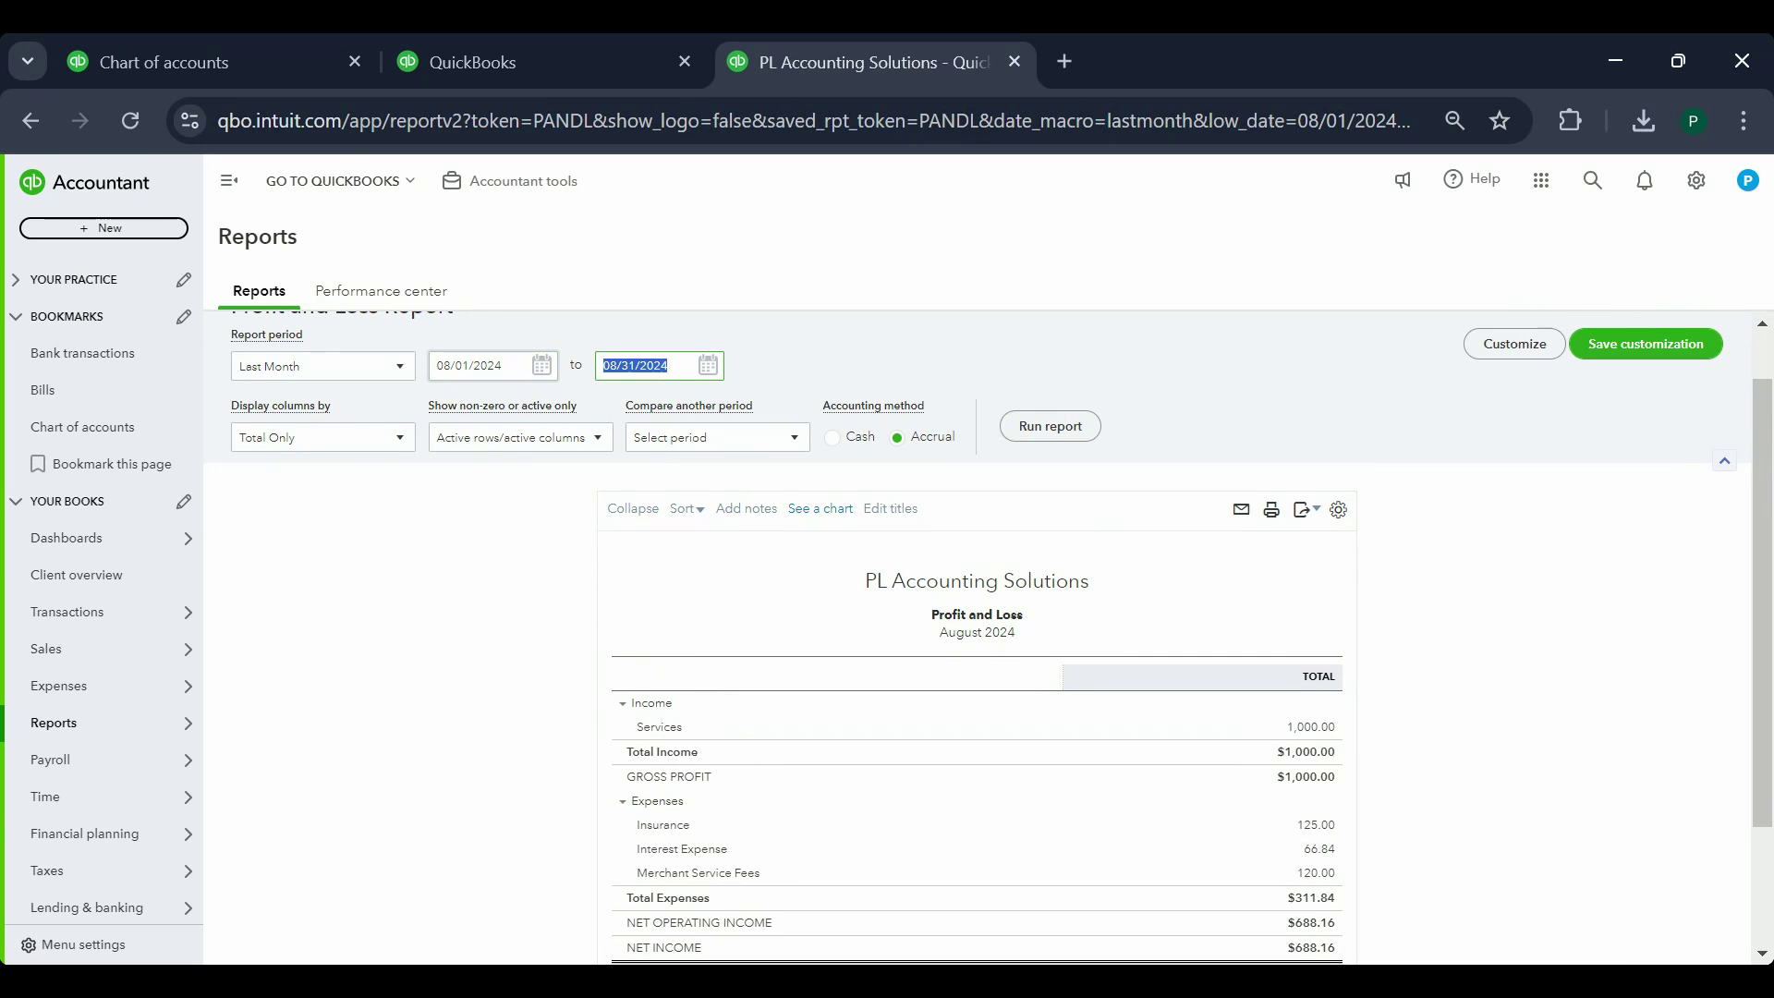
type("09/30/2024")
key("Tab")
left_click(1100, 430)
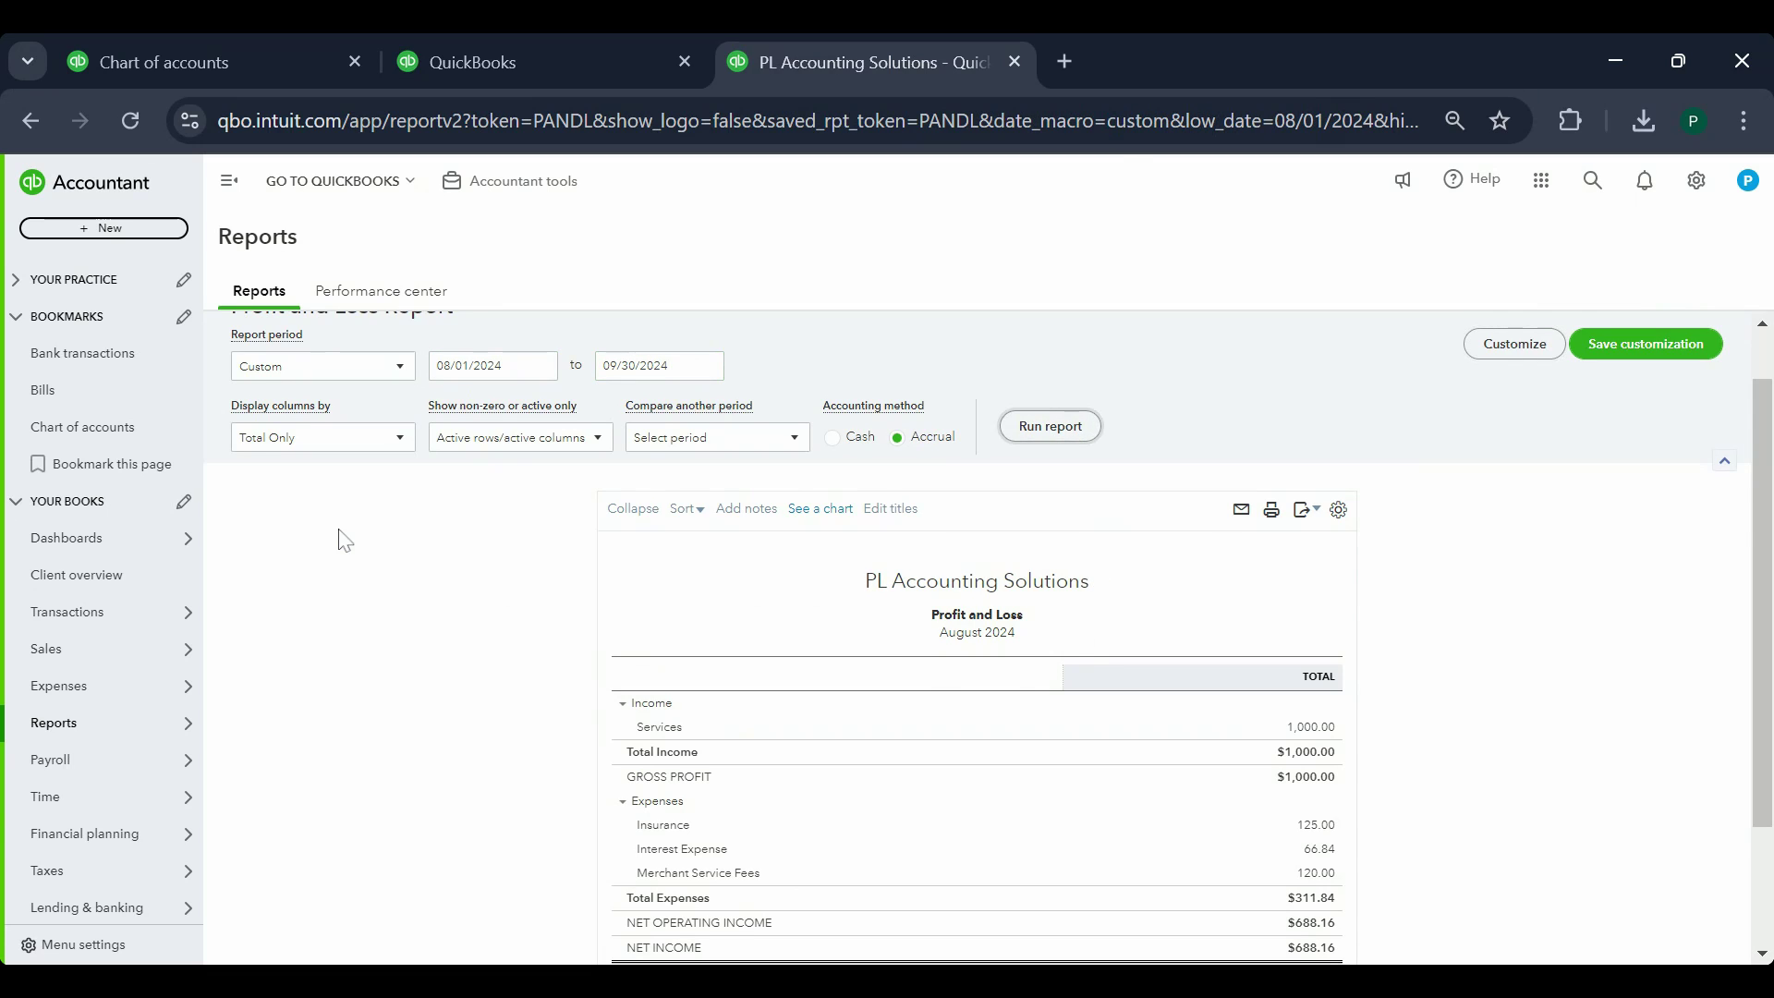
scroll(356, 480, "up", 1)
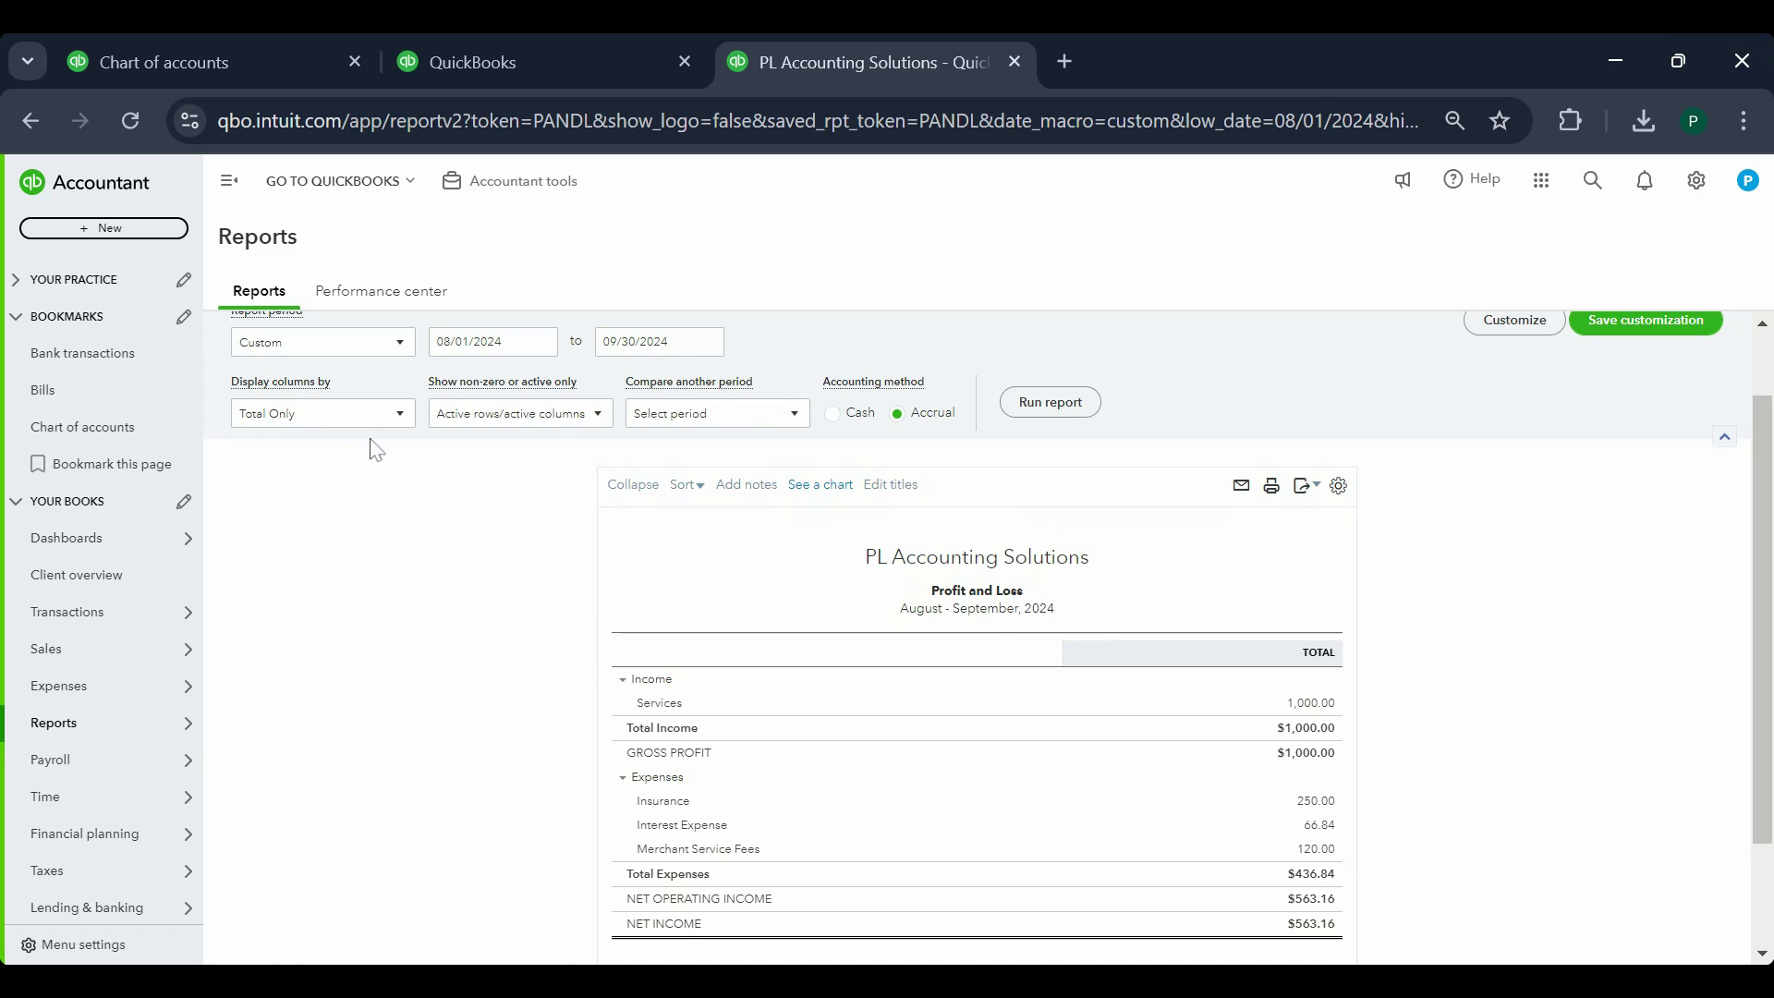
Rerun the Profit and Loss with columns by Months, giving Insurance 125.00 in Aug and Sep
left_click(387, 427)
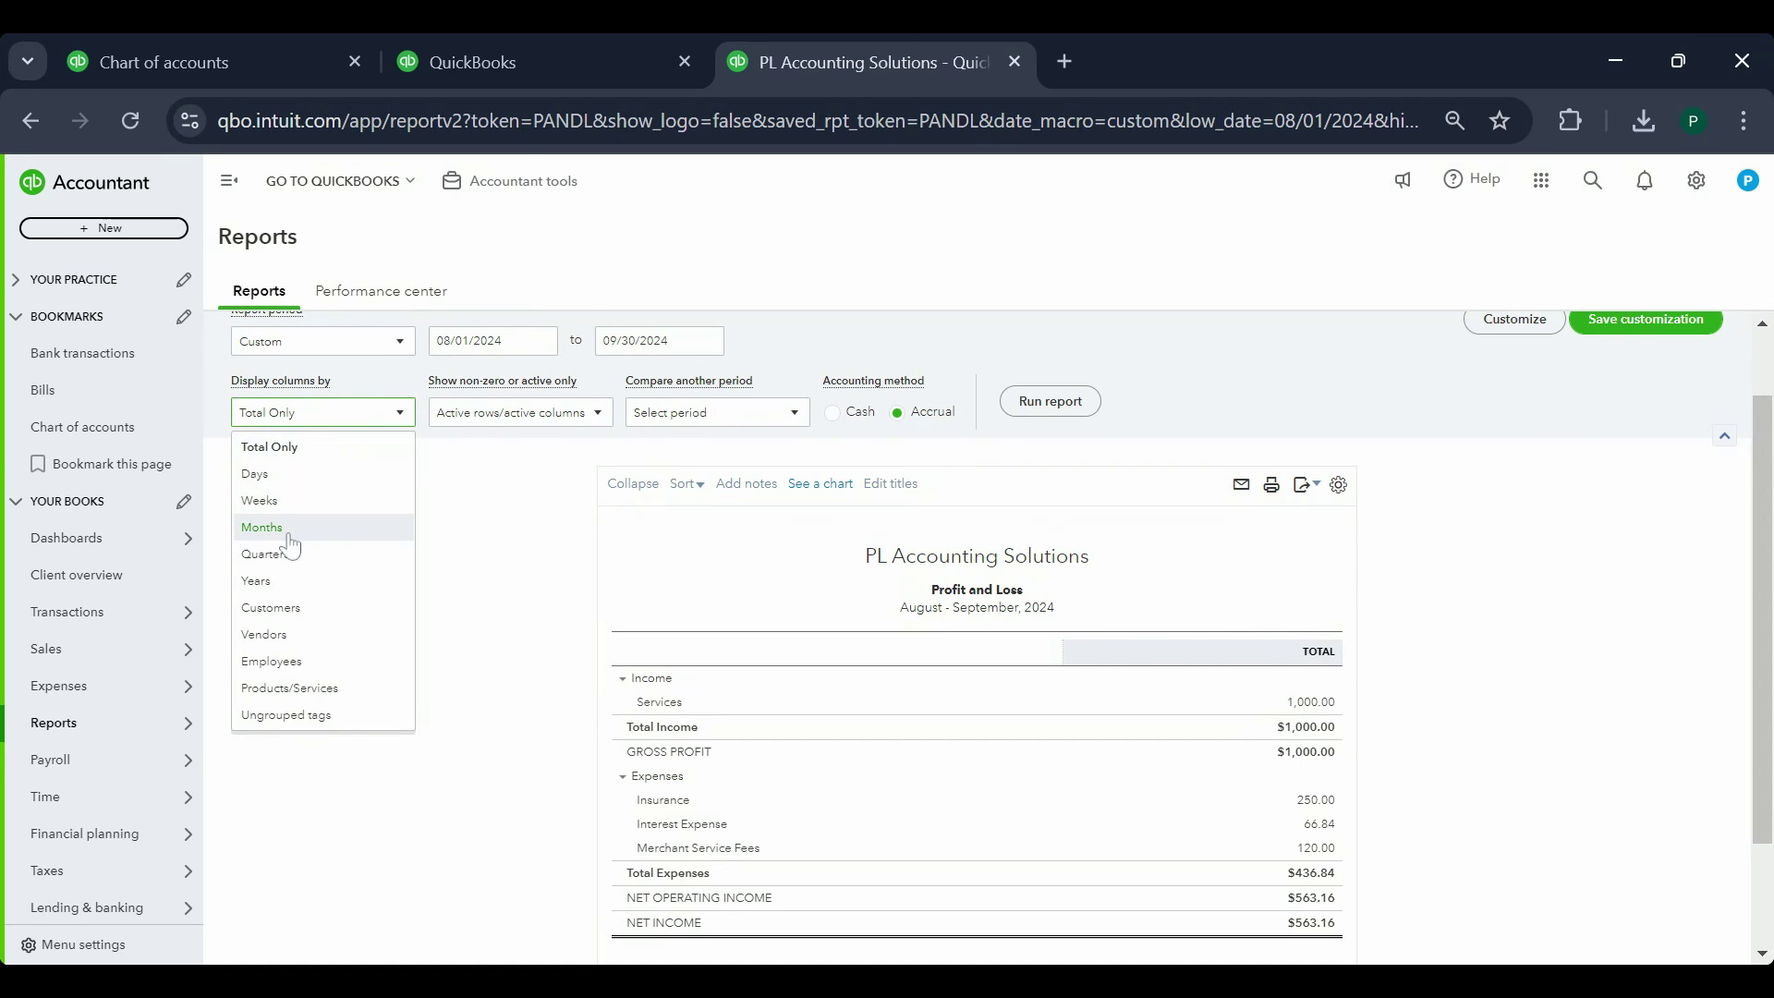
left_click(383, 523)
left_click(1053, 403)
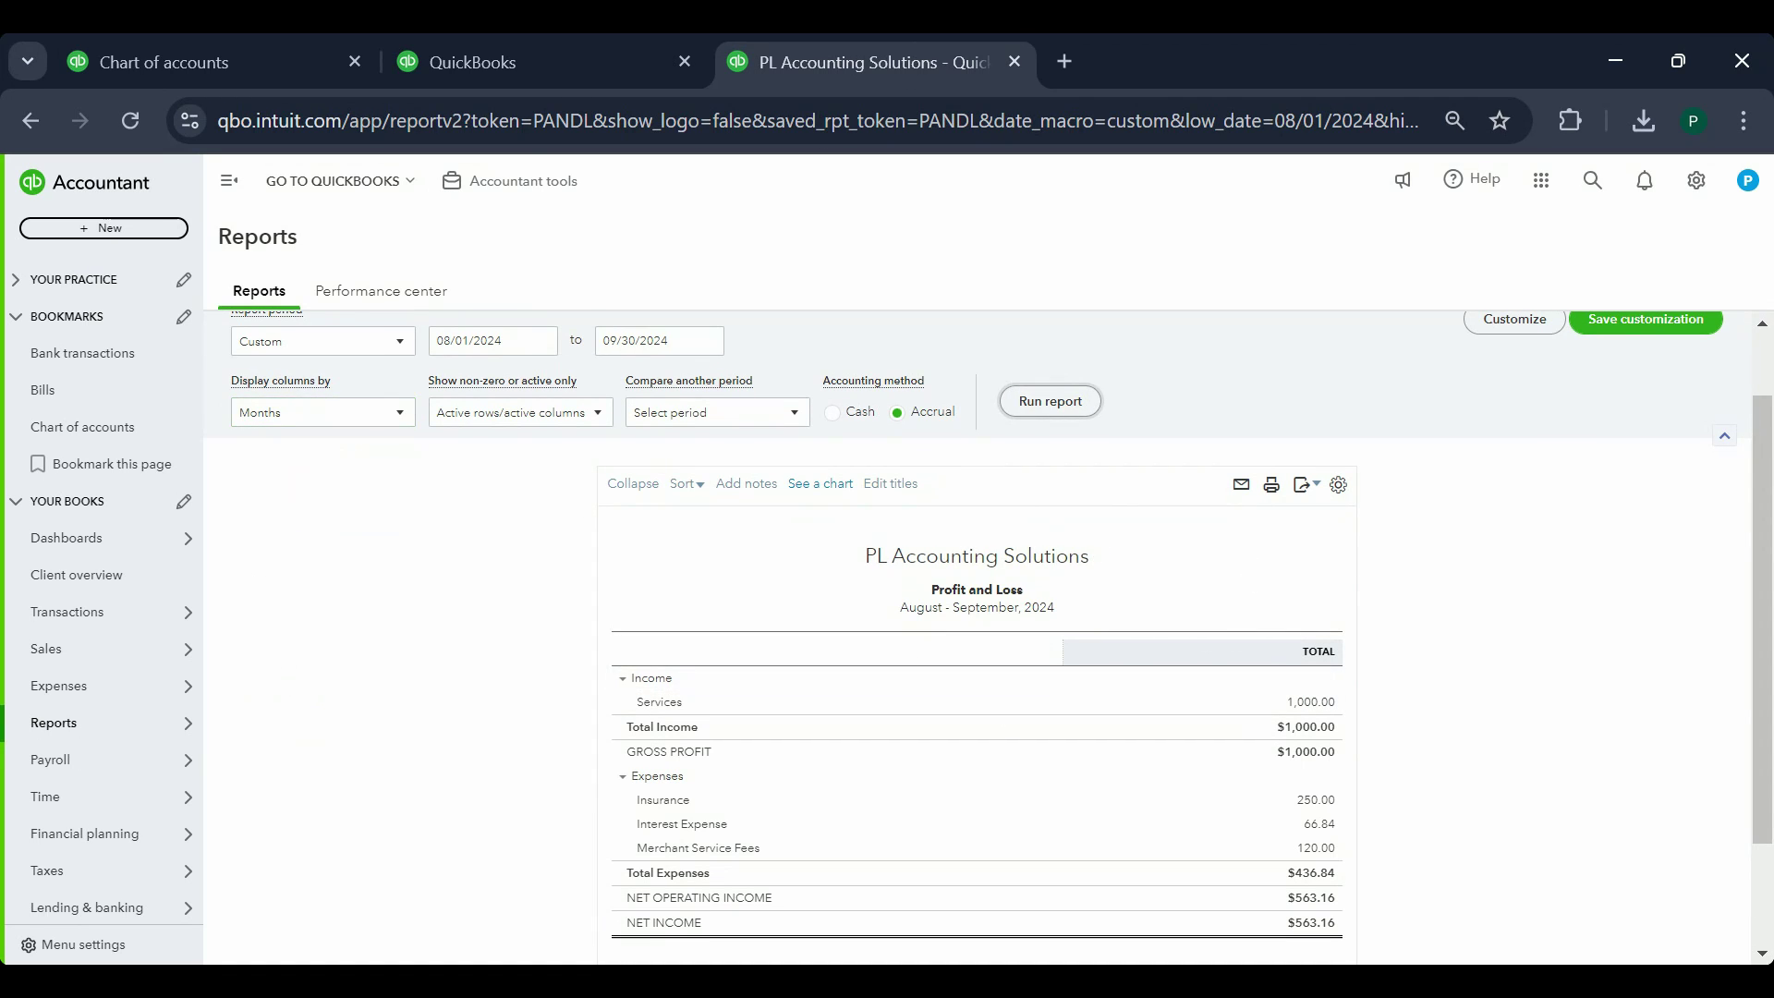
scroll(1349, 614, "down", 1)
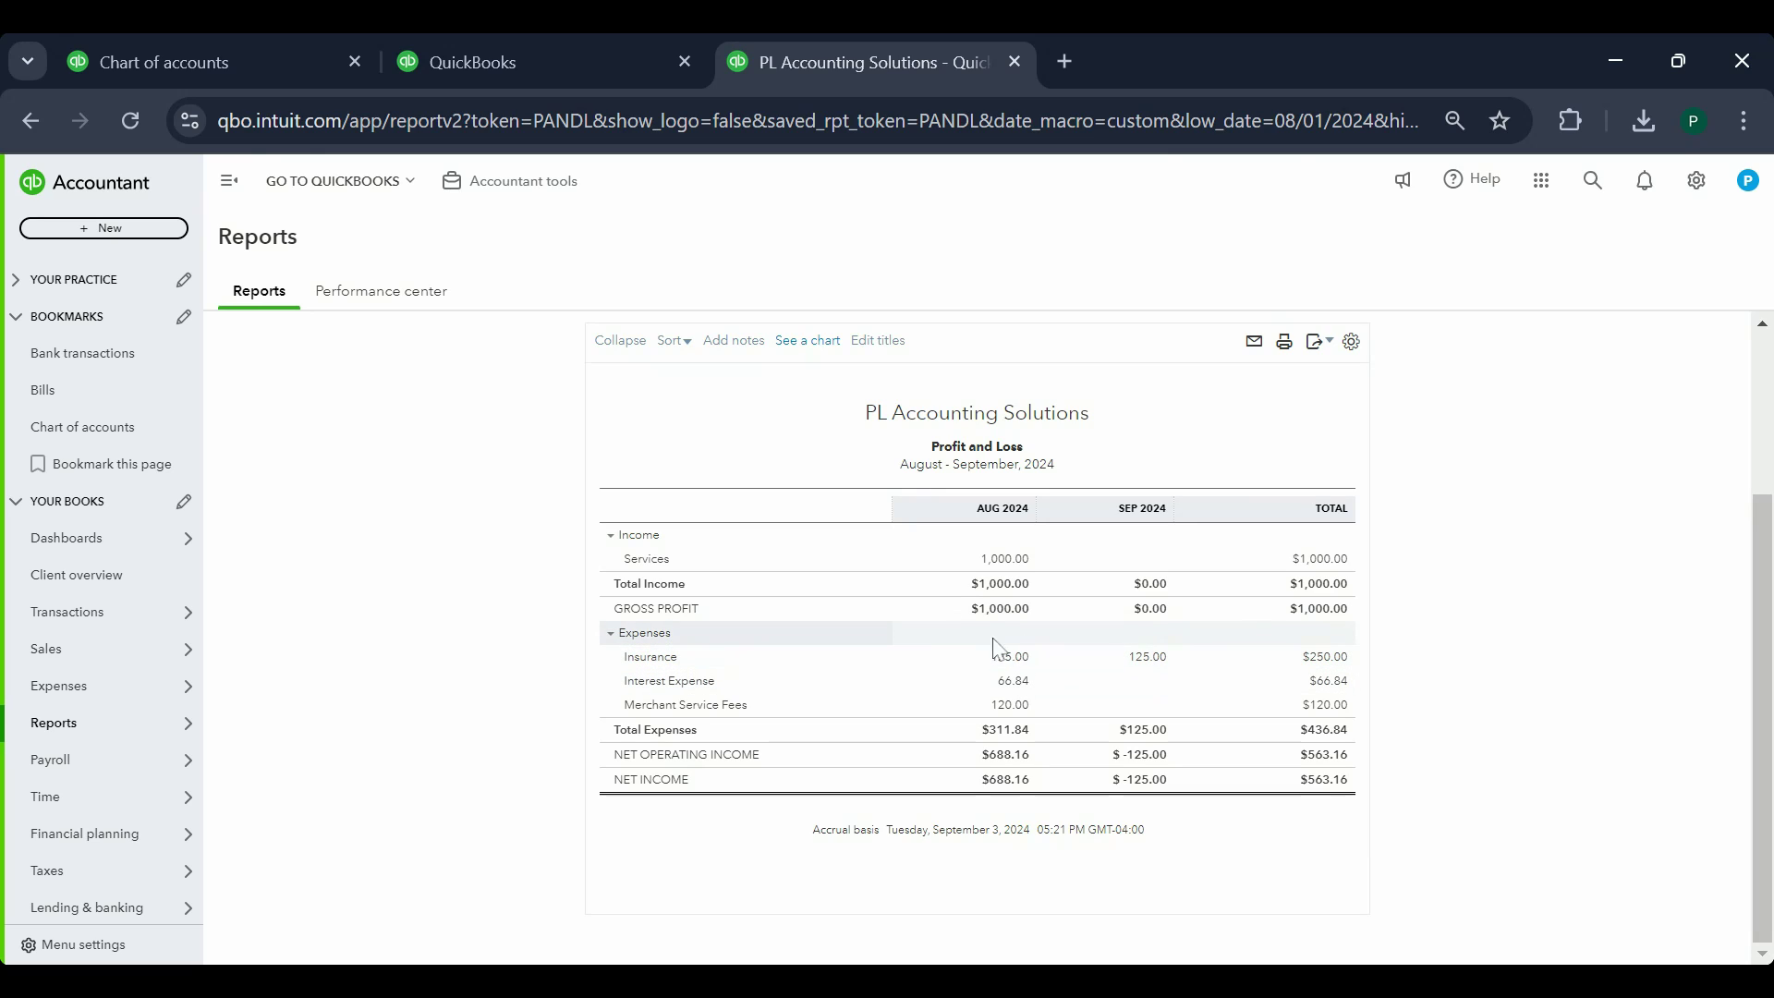
scroll(1003, 656, "up", 2)
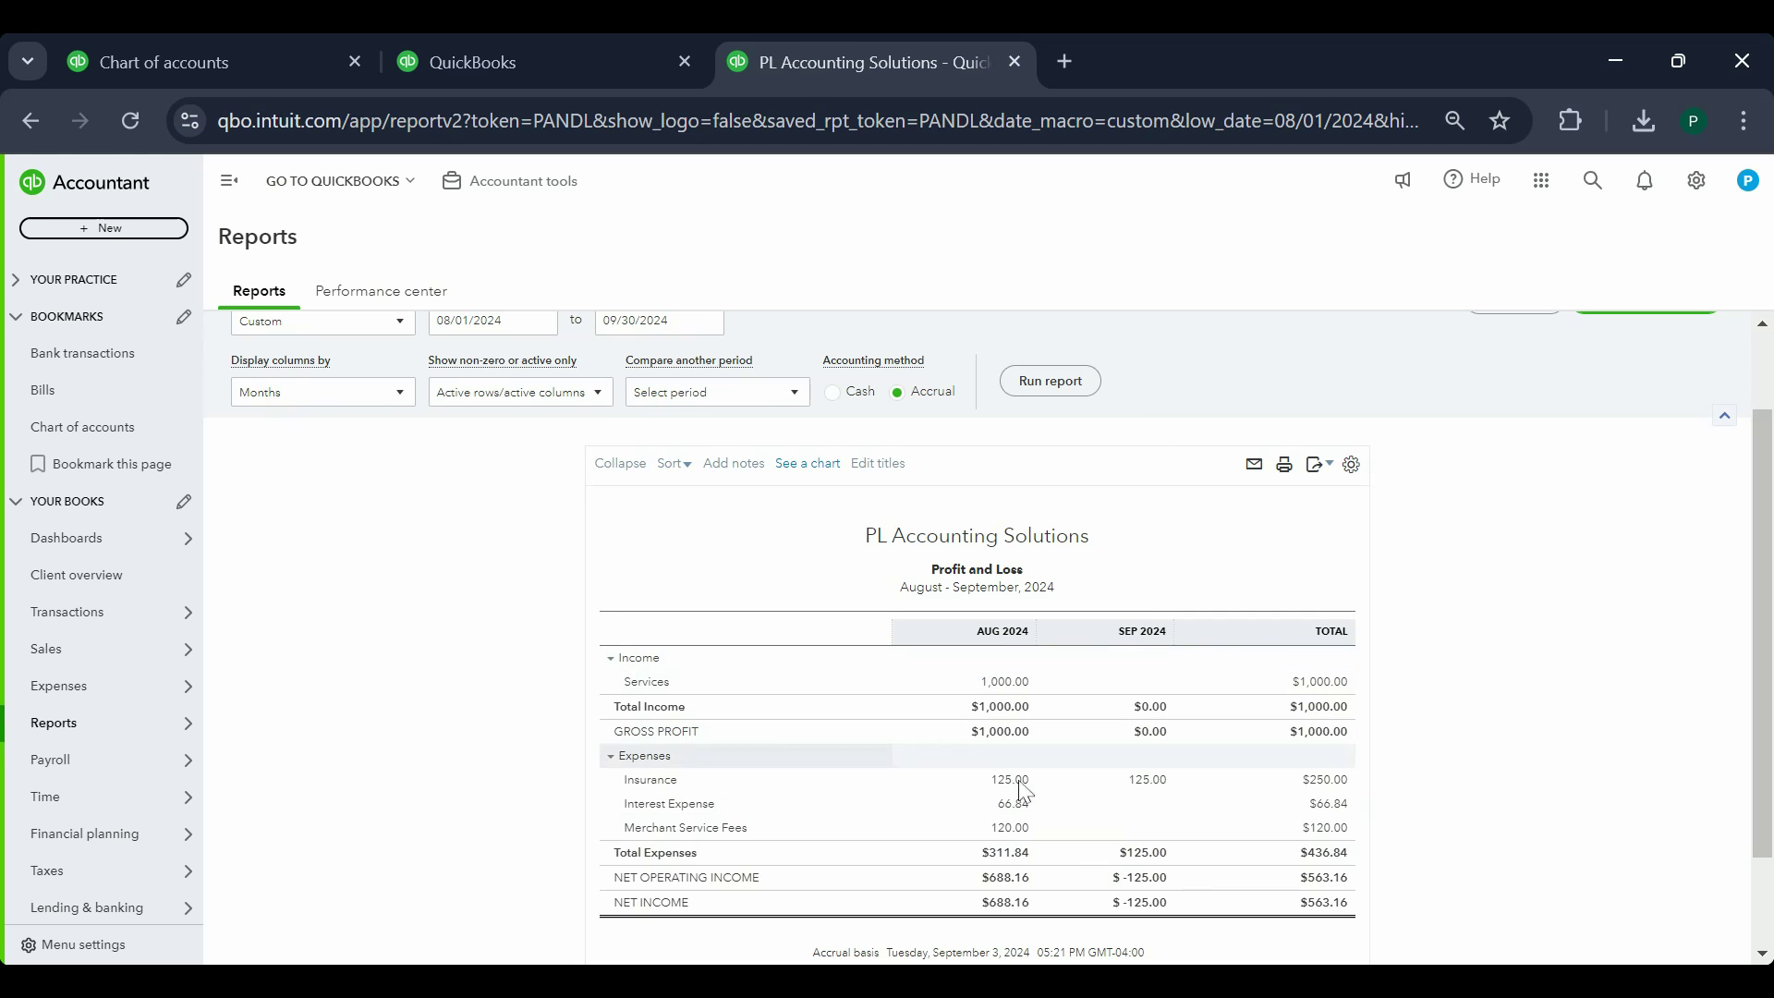
Rerun the monthly Profit and Loss on Cash basis, then go back to the company dashboard
left_click(832, 392)
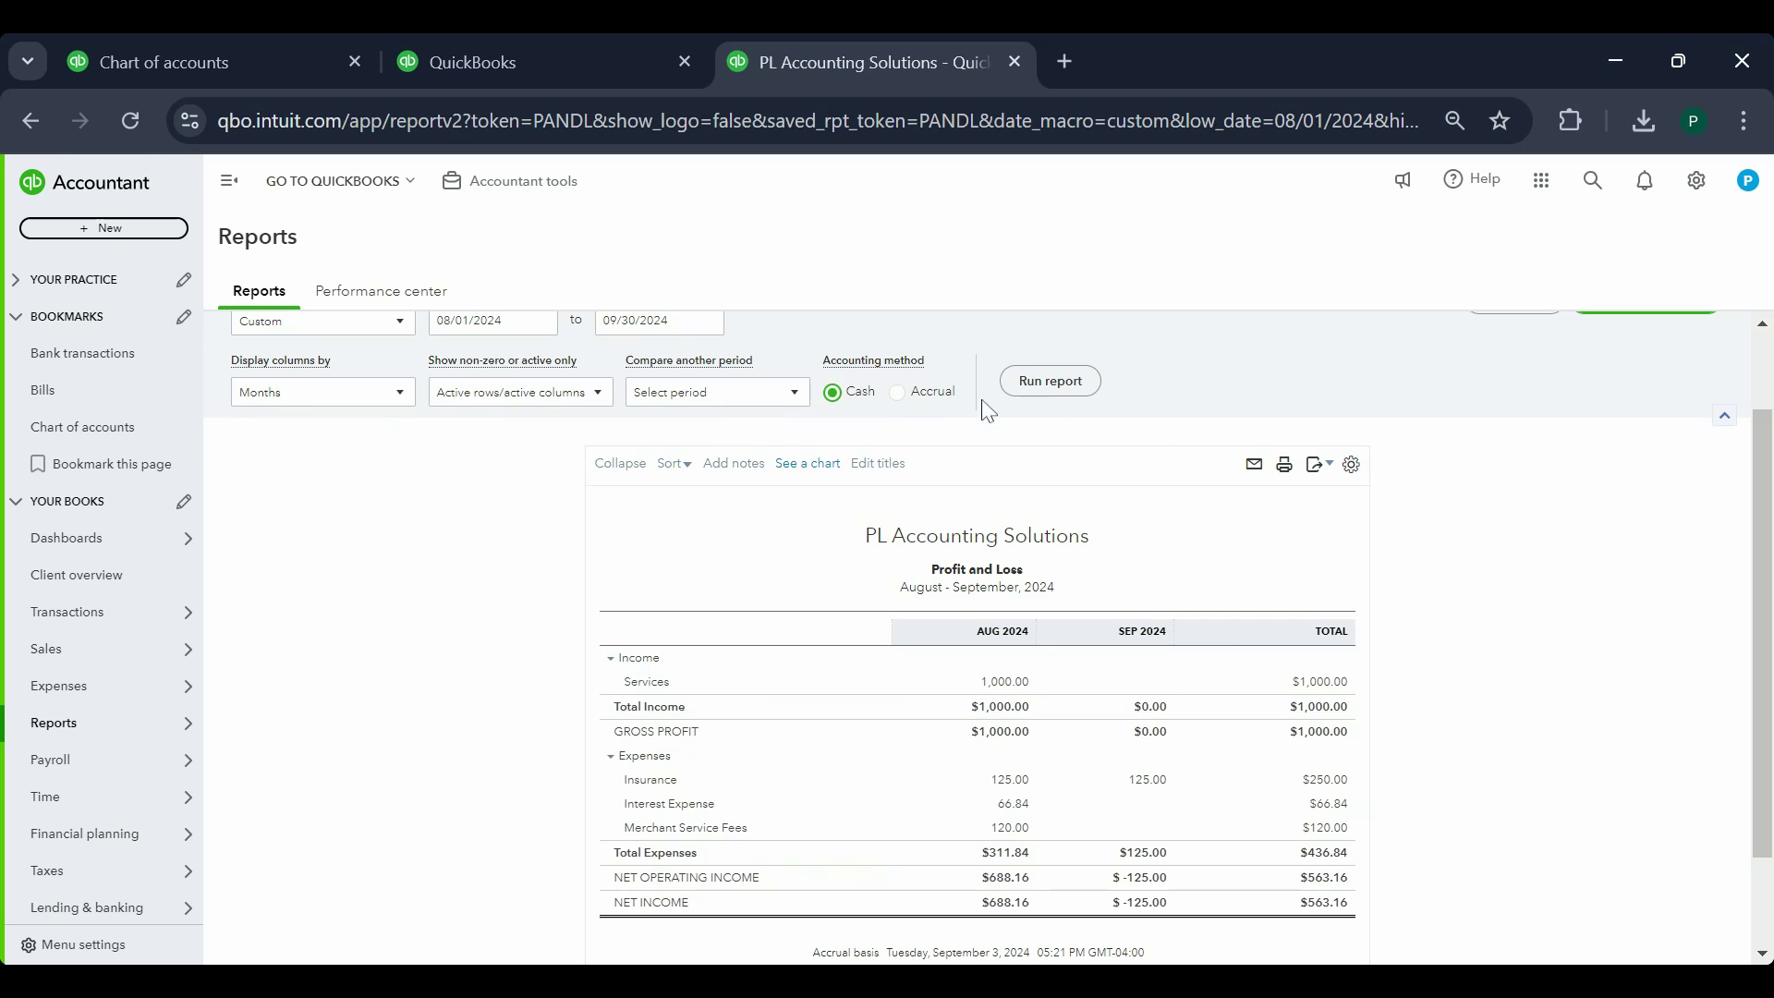
left_click(1051, 382)
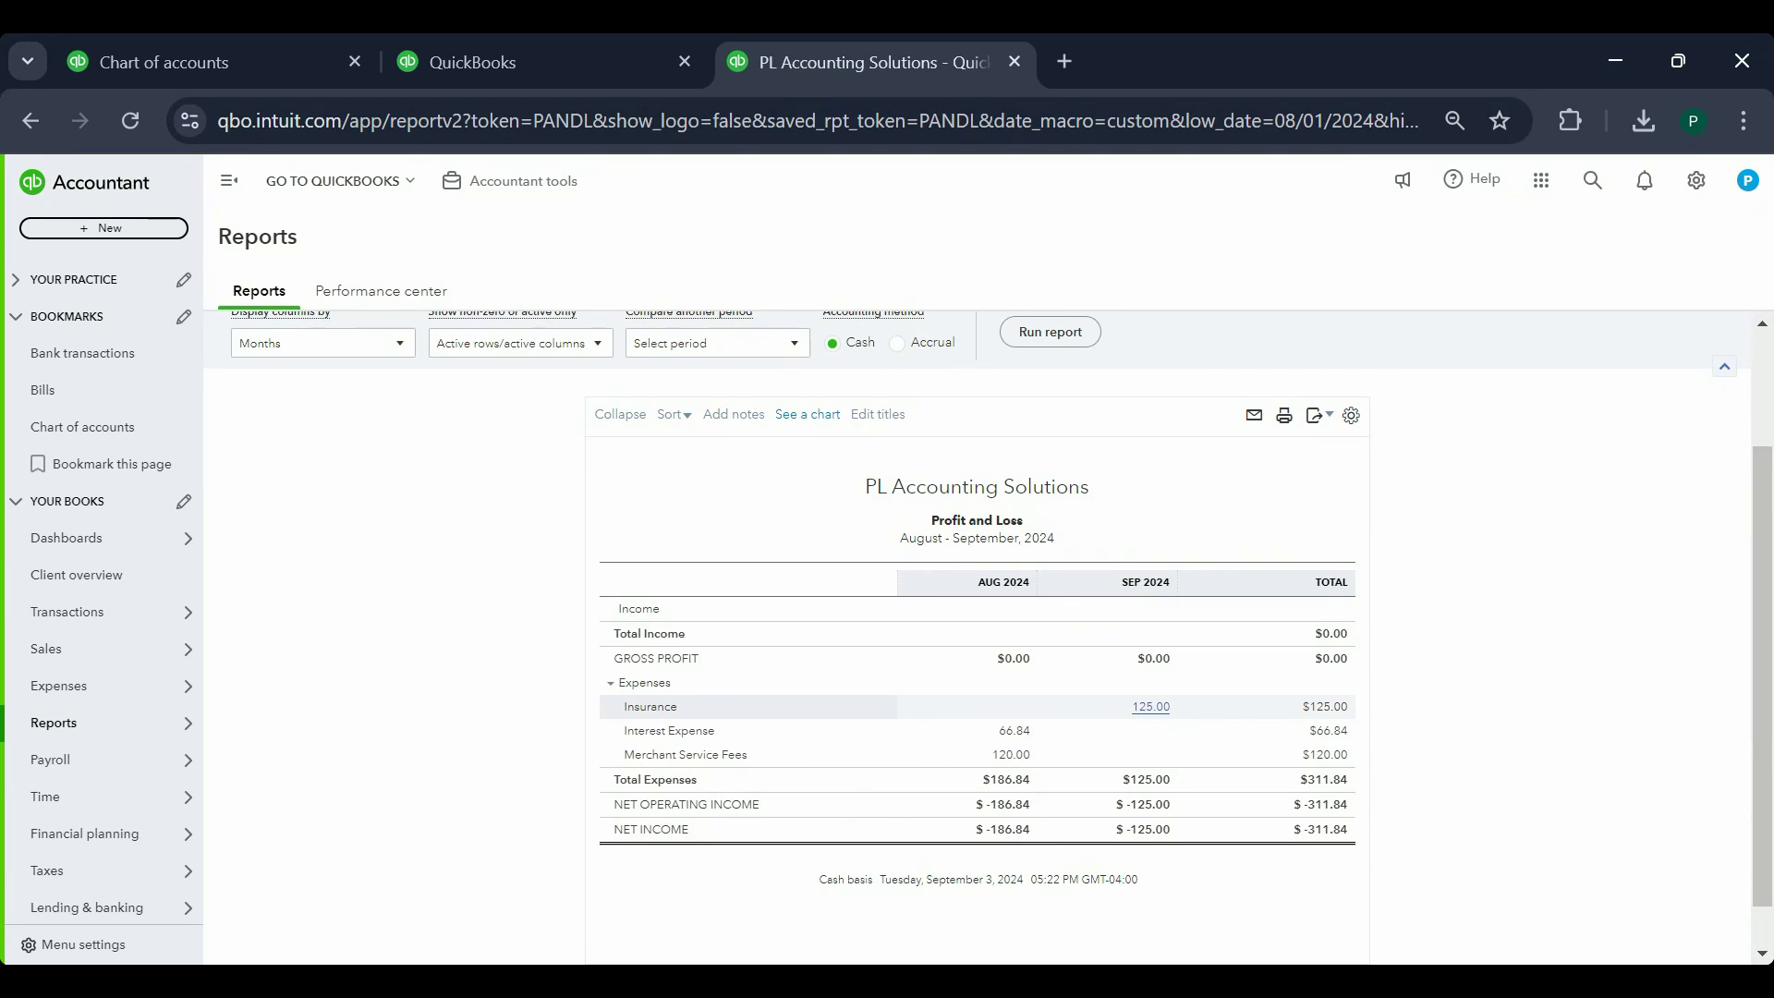
left_click(558, 42)
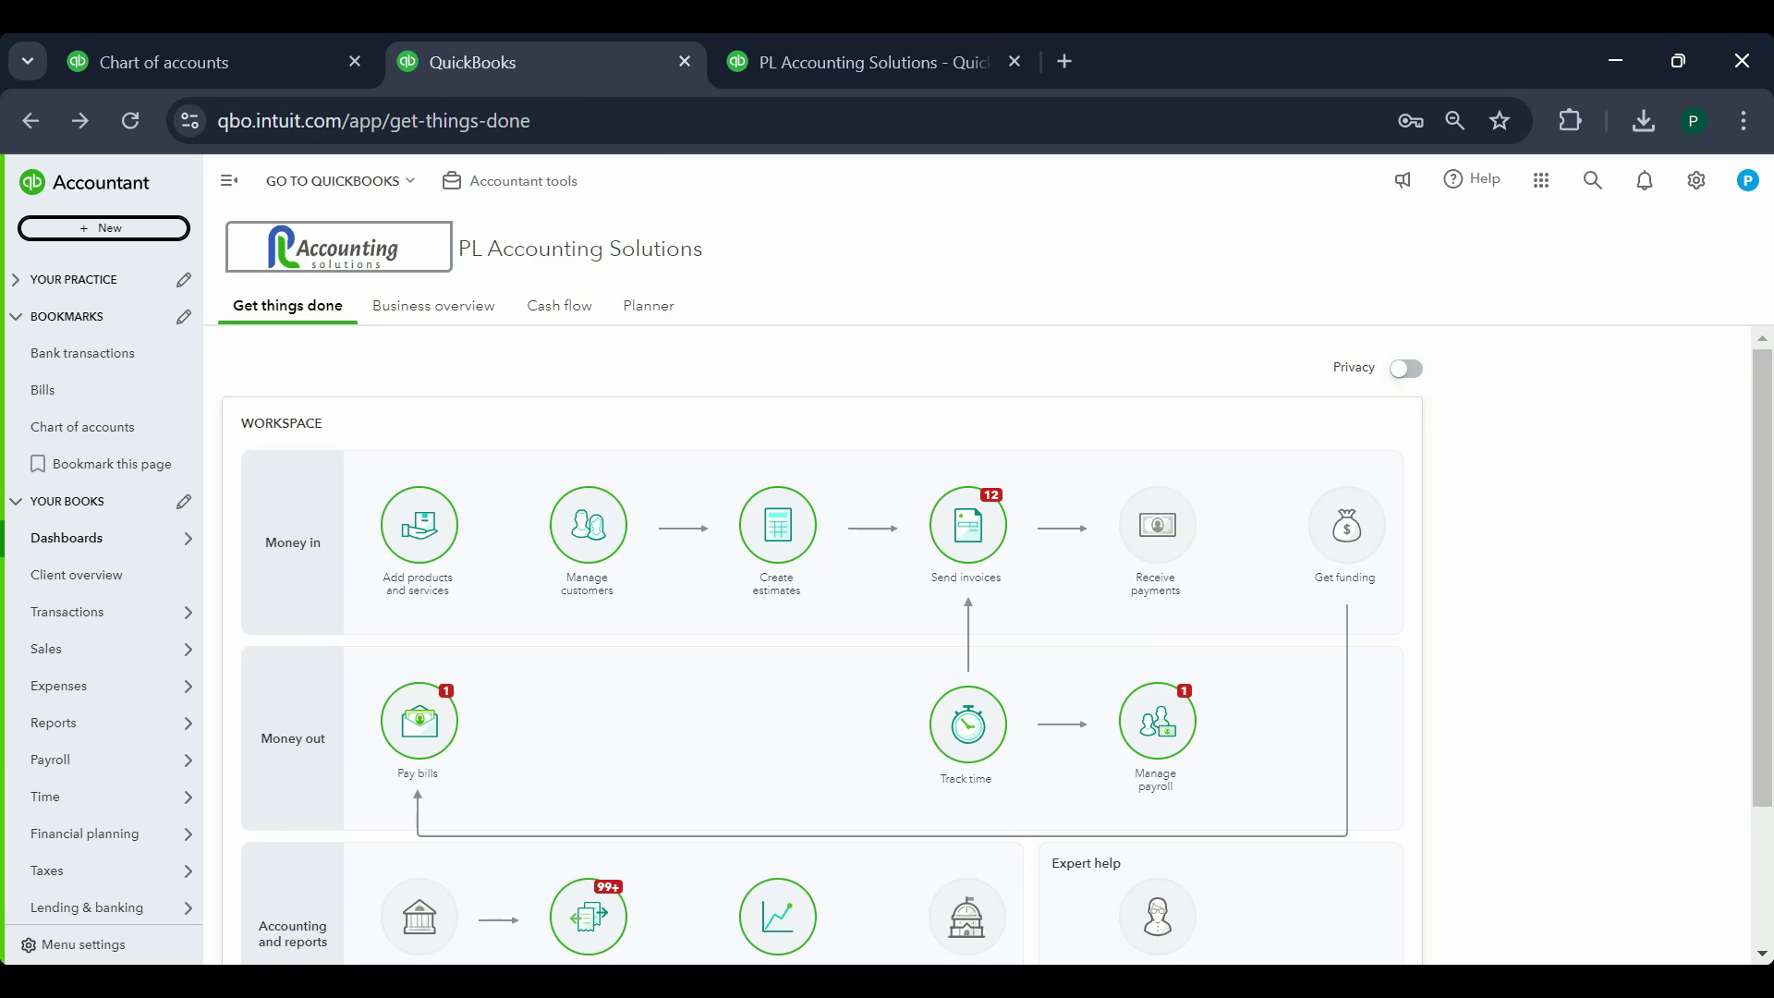
Pay BNY's $125.00 bill from Chase dated 09/03/2024 and save the payment
left_click(131, 231)
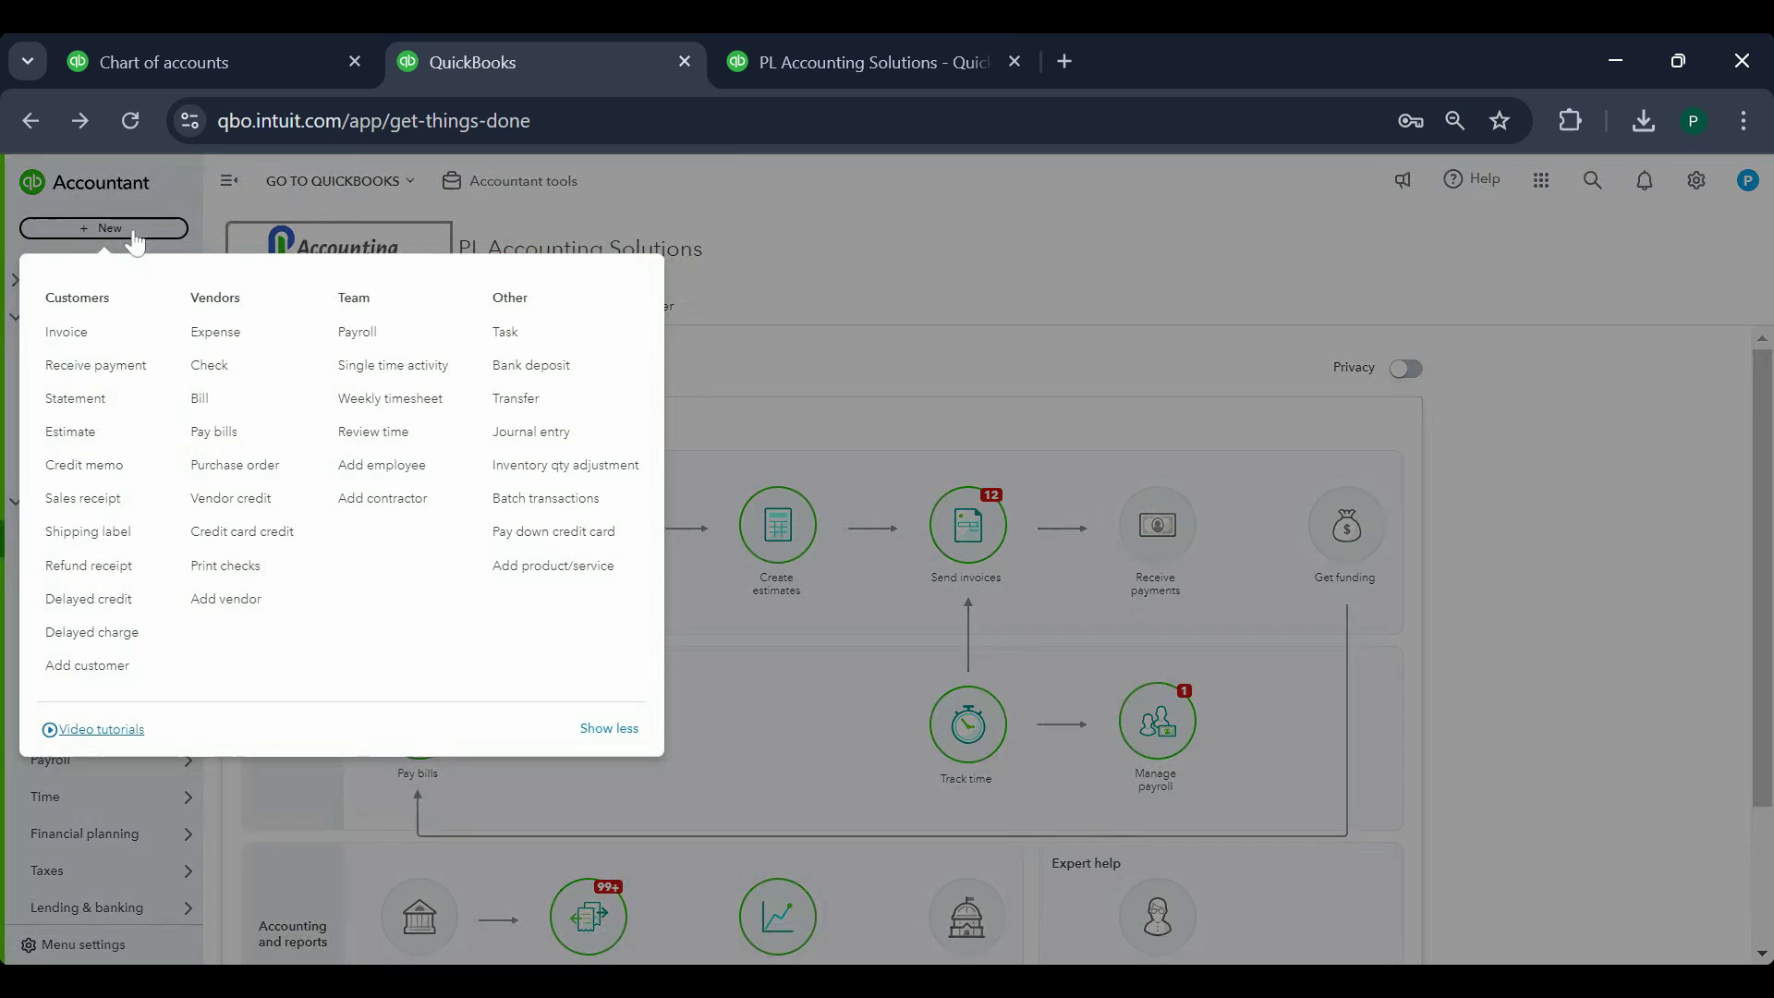
left_click(226, 432)
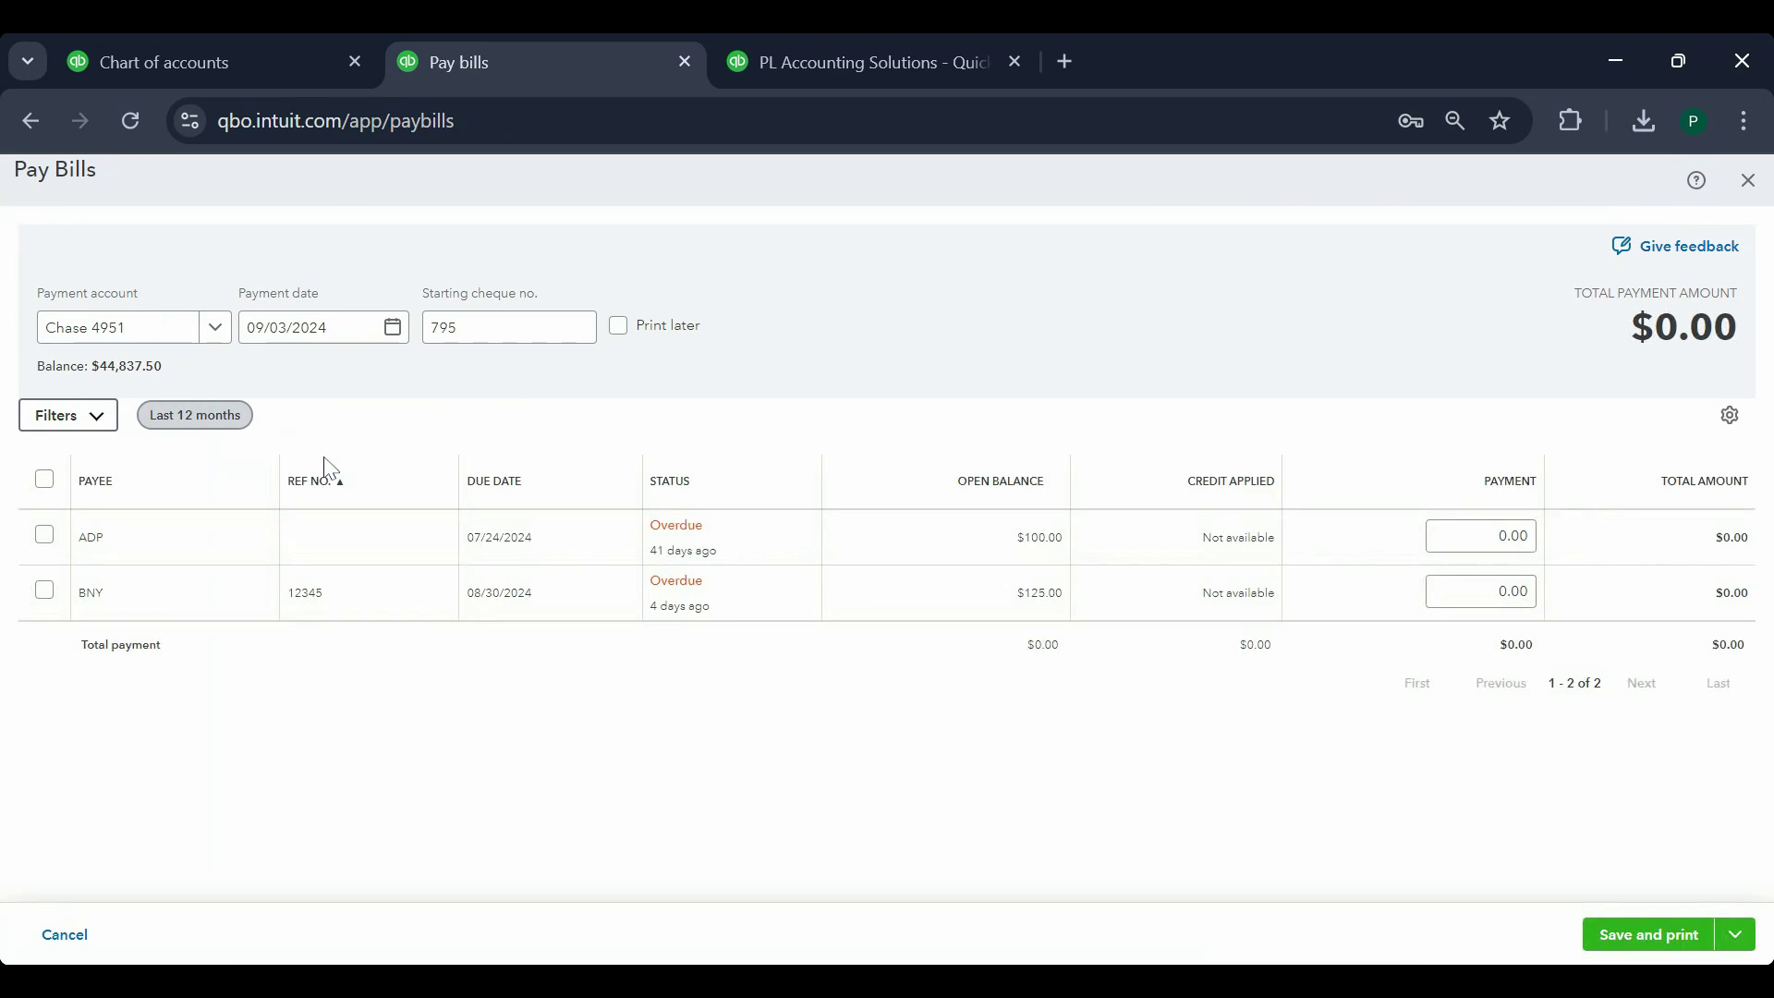
left_click(45, 591)
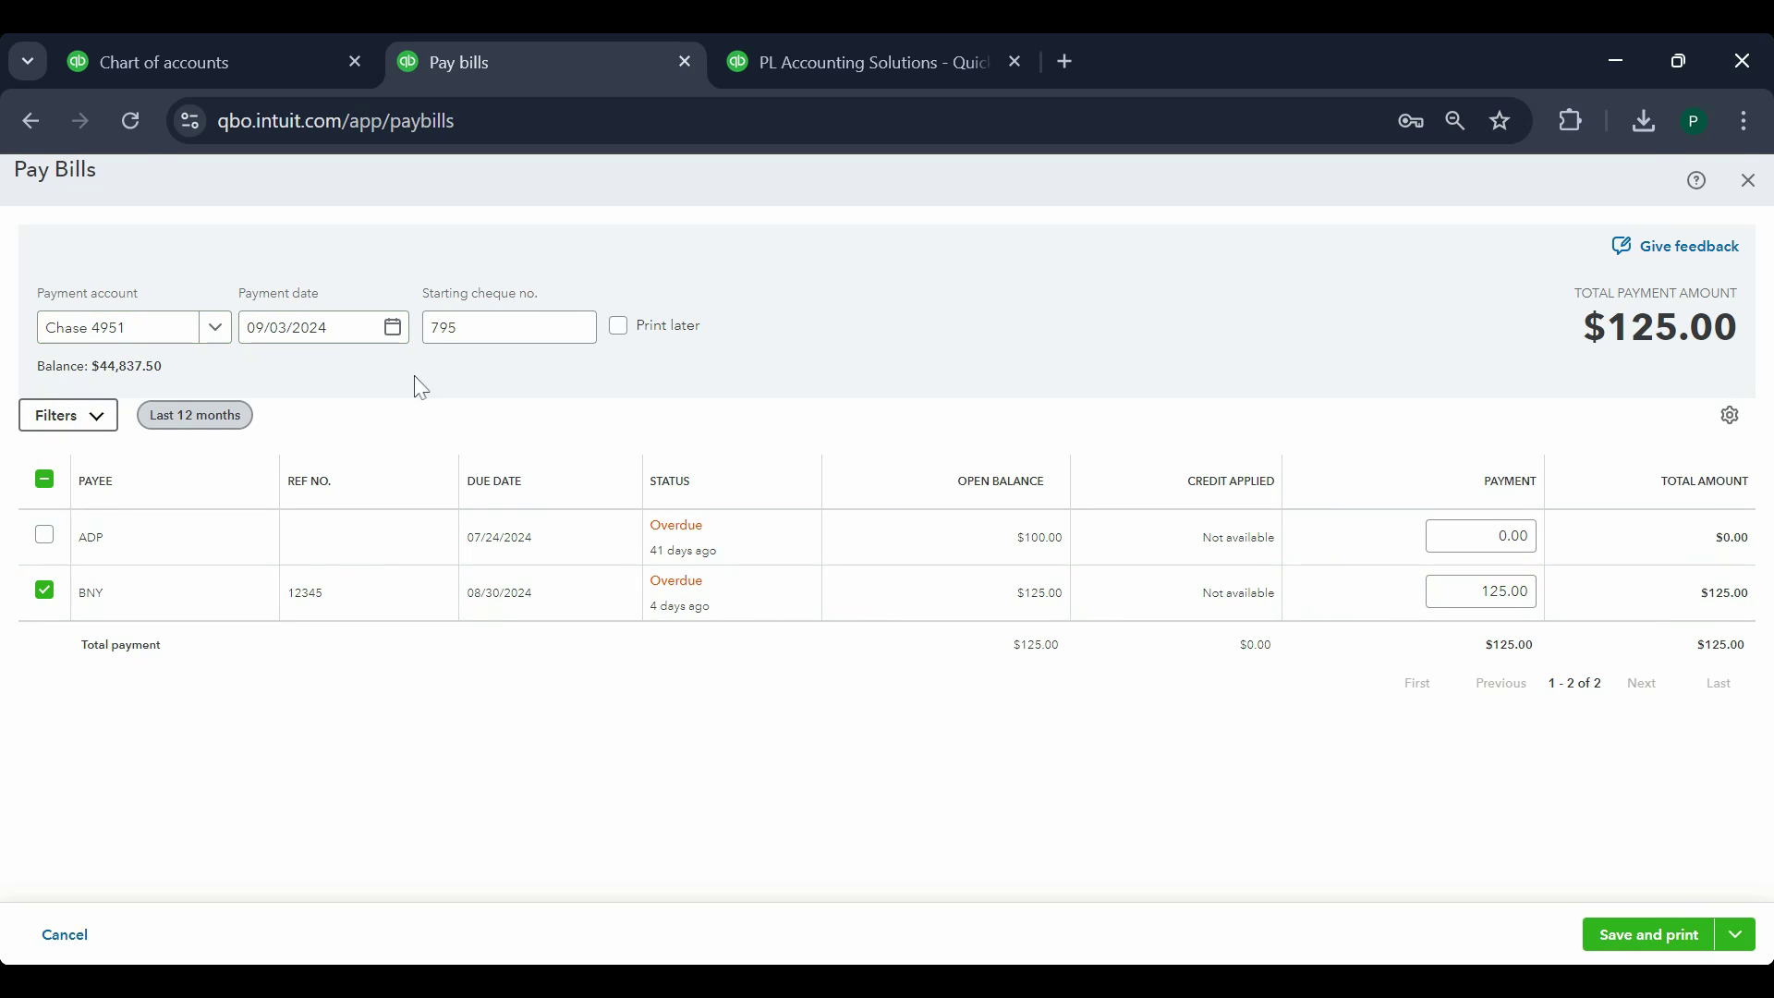
left_click(314, 327)
left_click(1049, 699)
left_click(1729, 947)
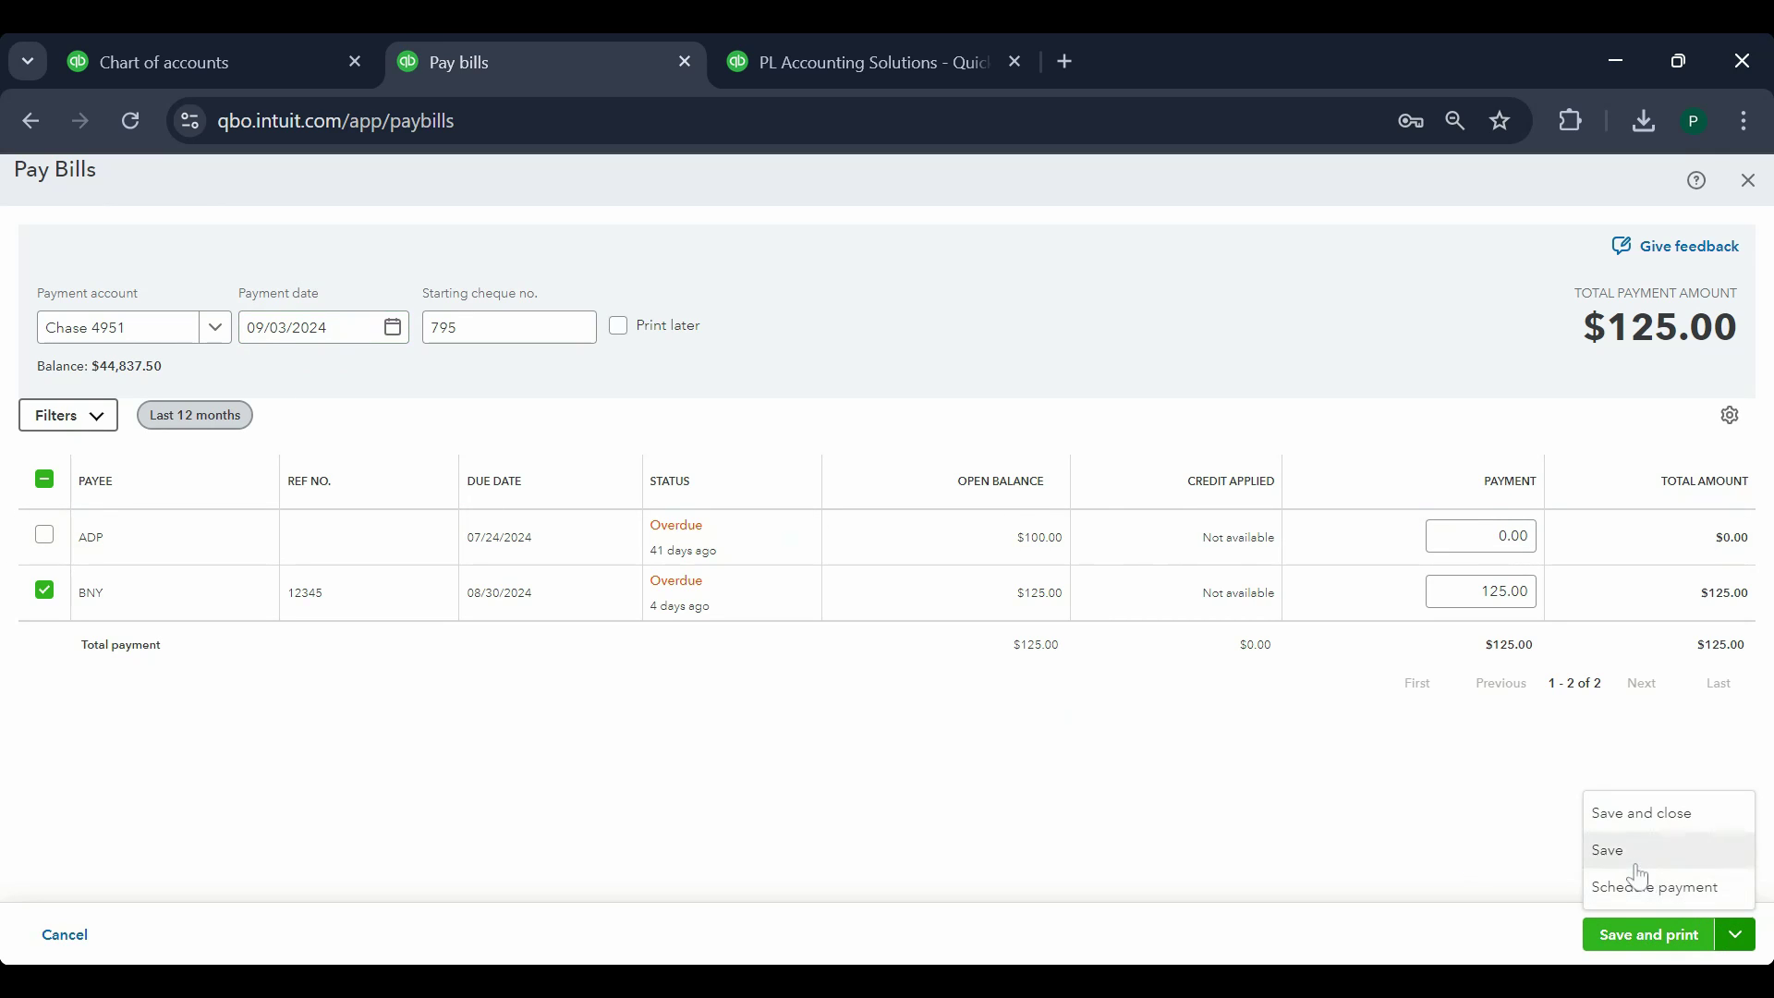
left_click(1653, 816)
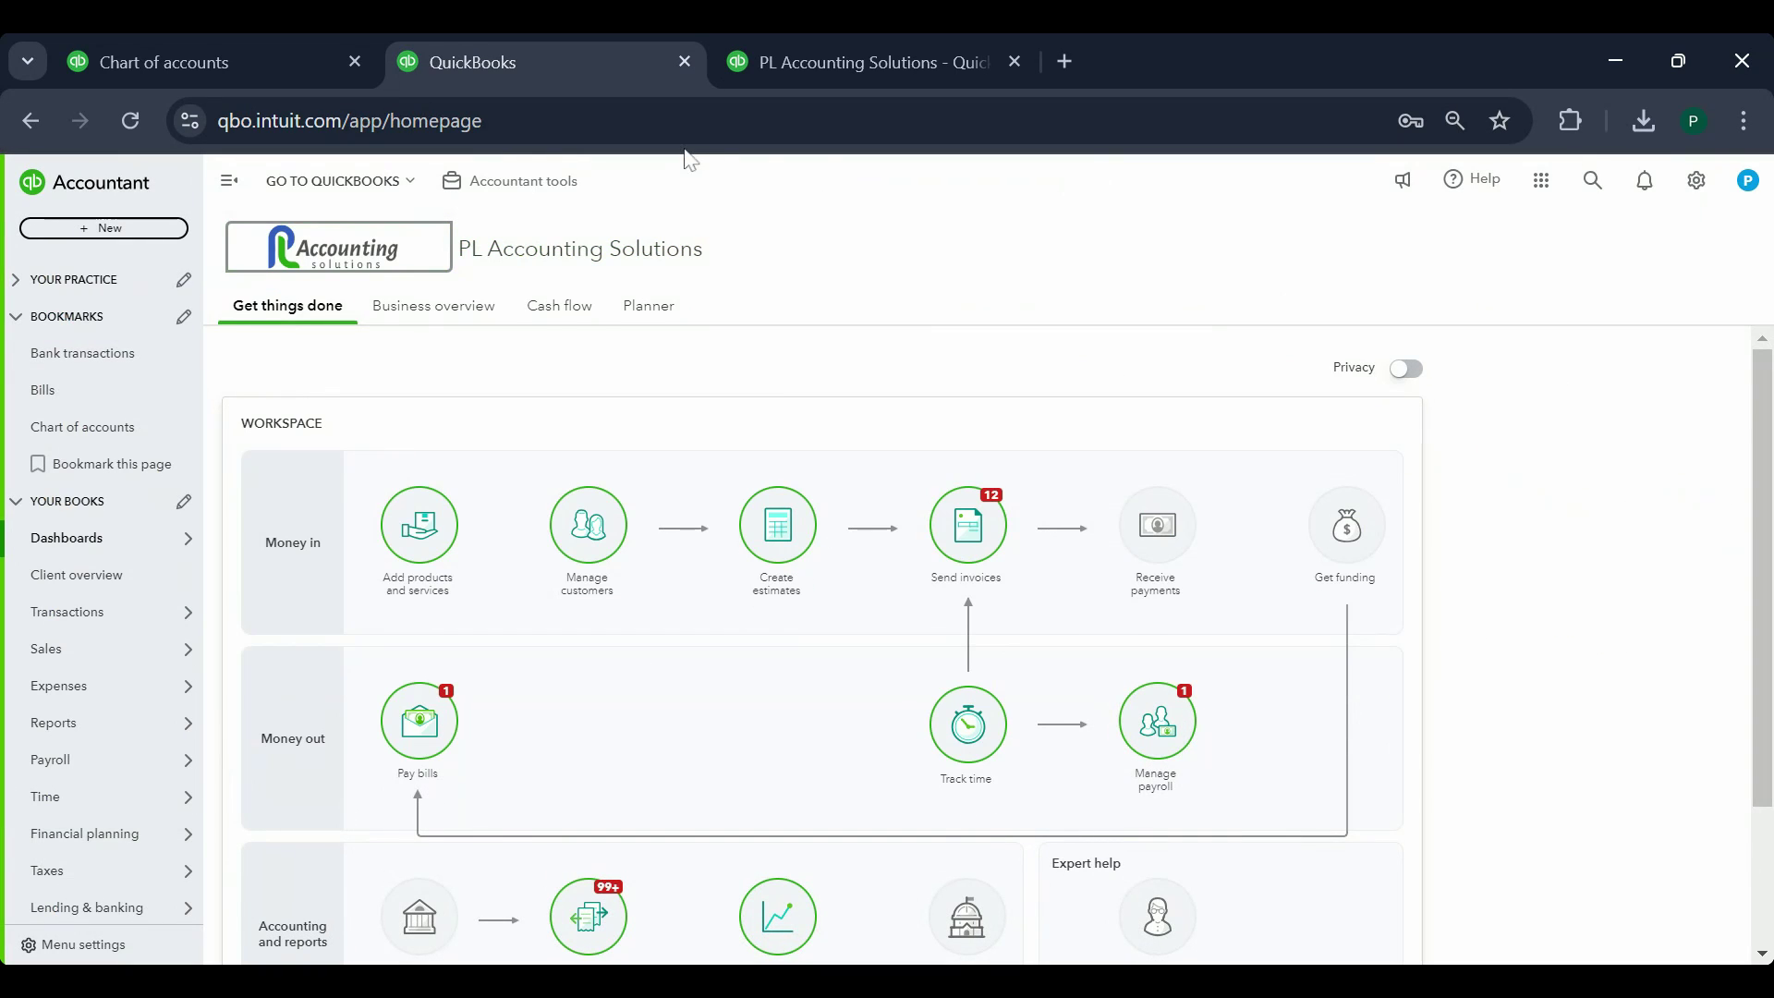
Back on the Profit and Loss, toggle Accrual then Cash and rerun so Sep Insurance shows 250.00
left_click(811, 47)
scroll(494, 497, "up", 2)
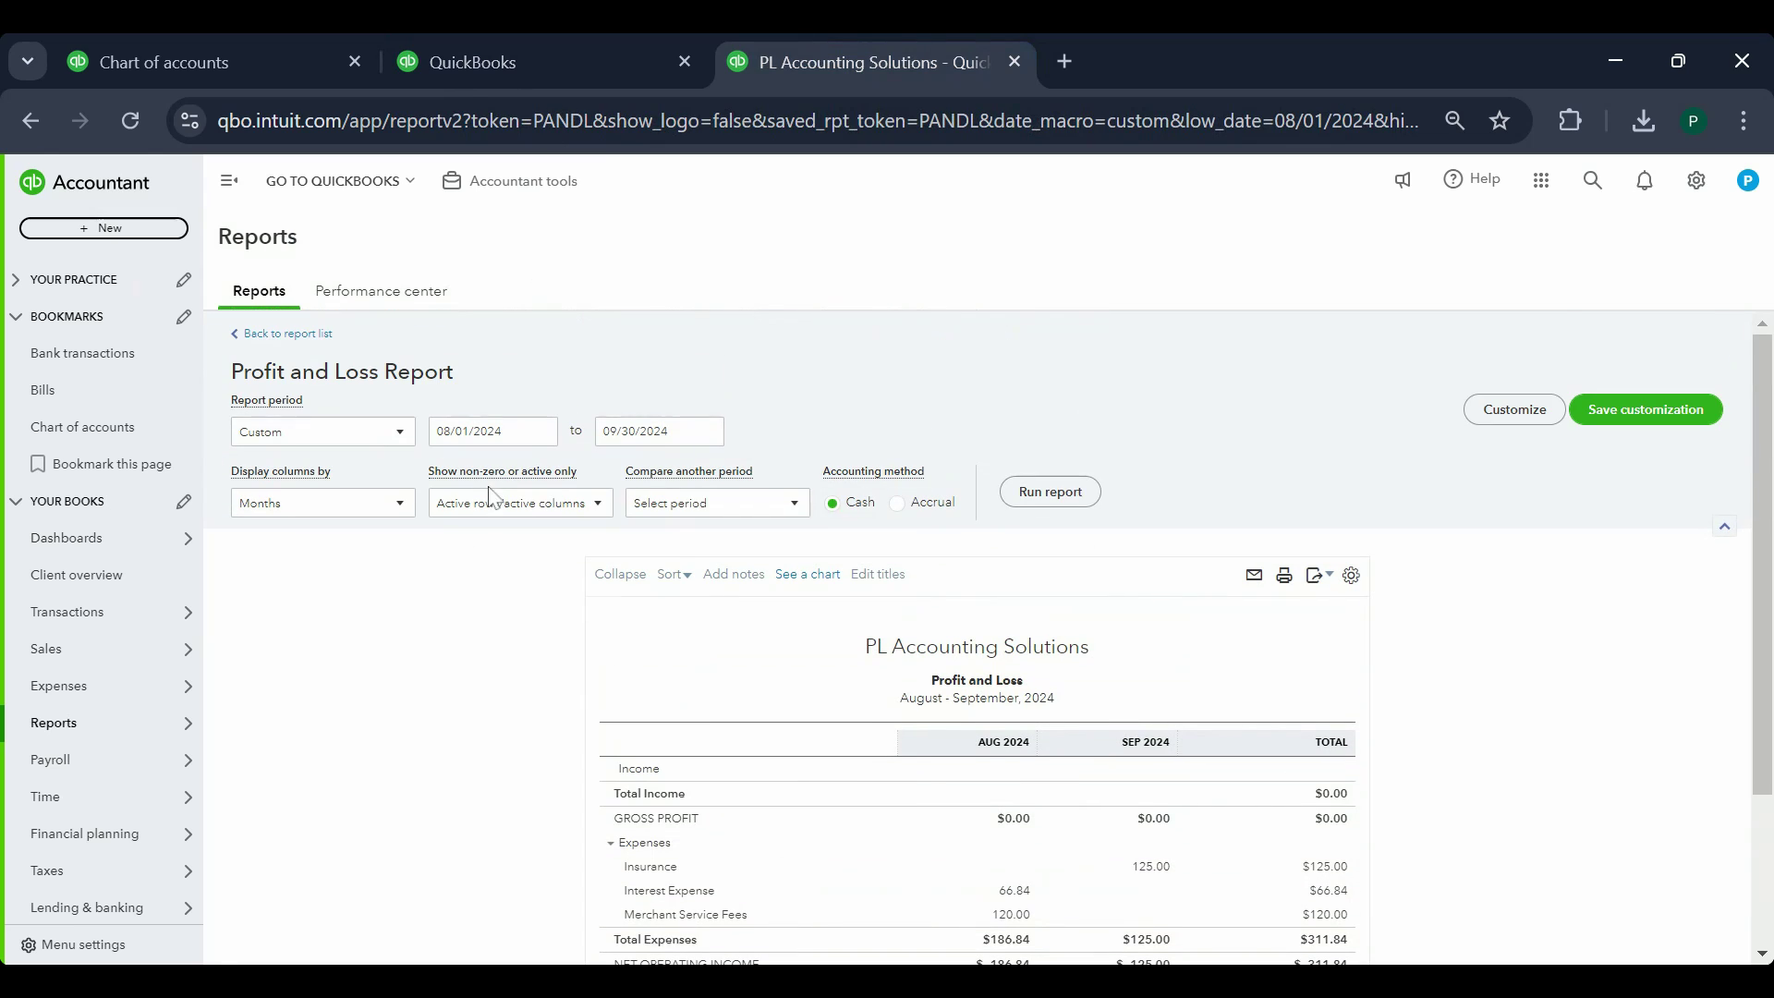
left_click(935, 503)
scroll(1400, 503, "down", 3)
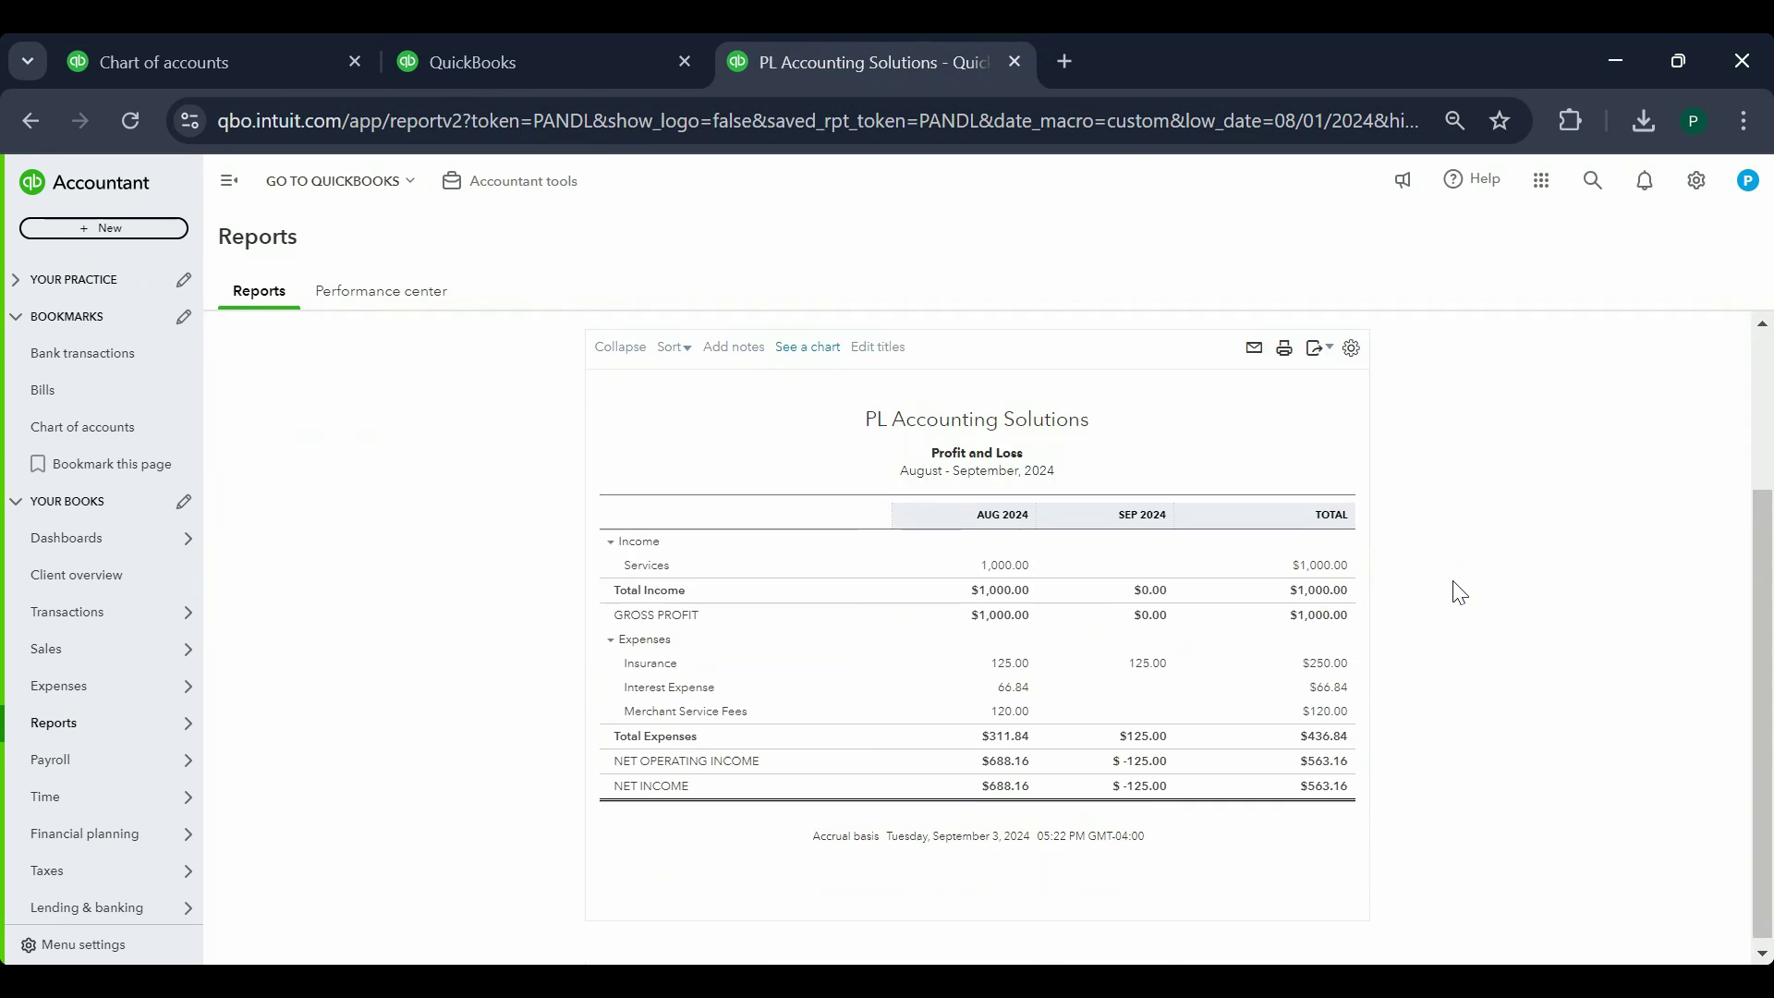
scroll(1138, 659, "up", 3)
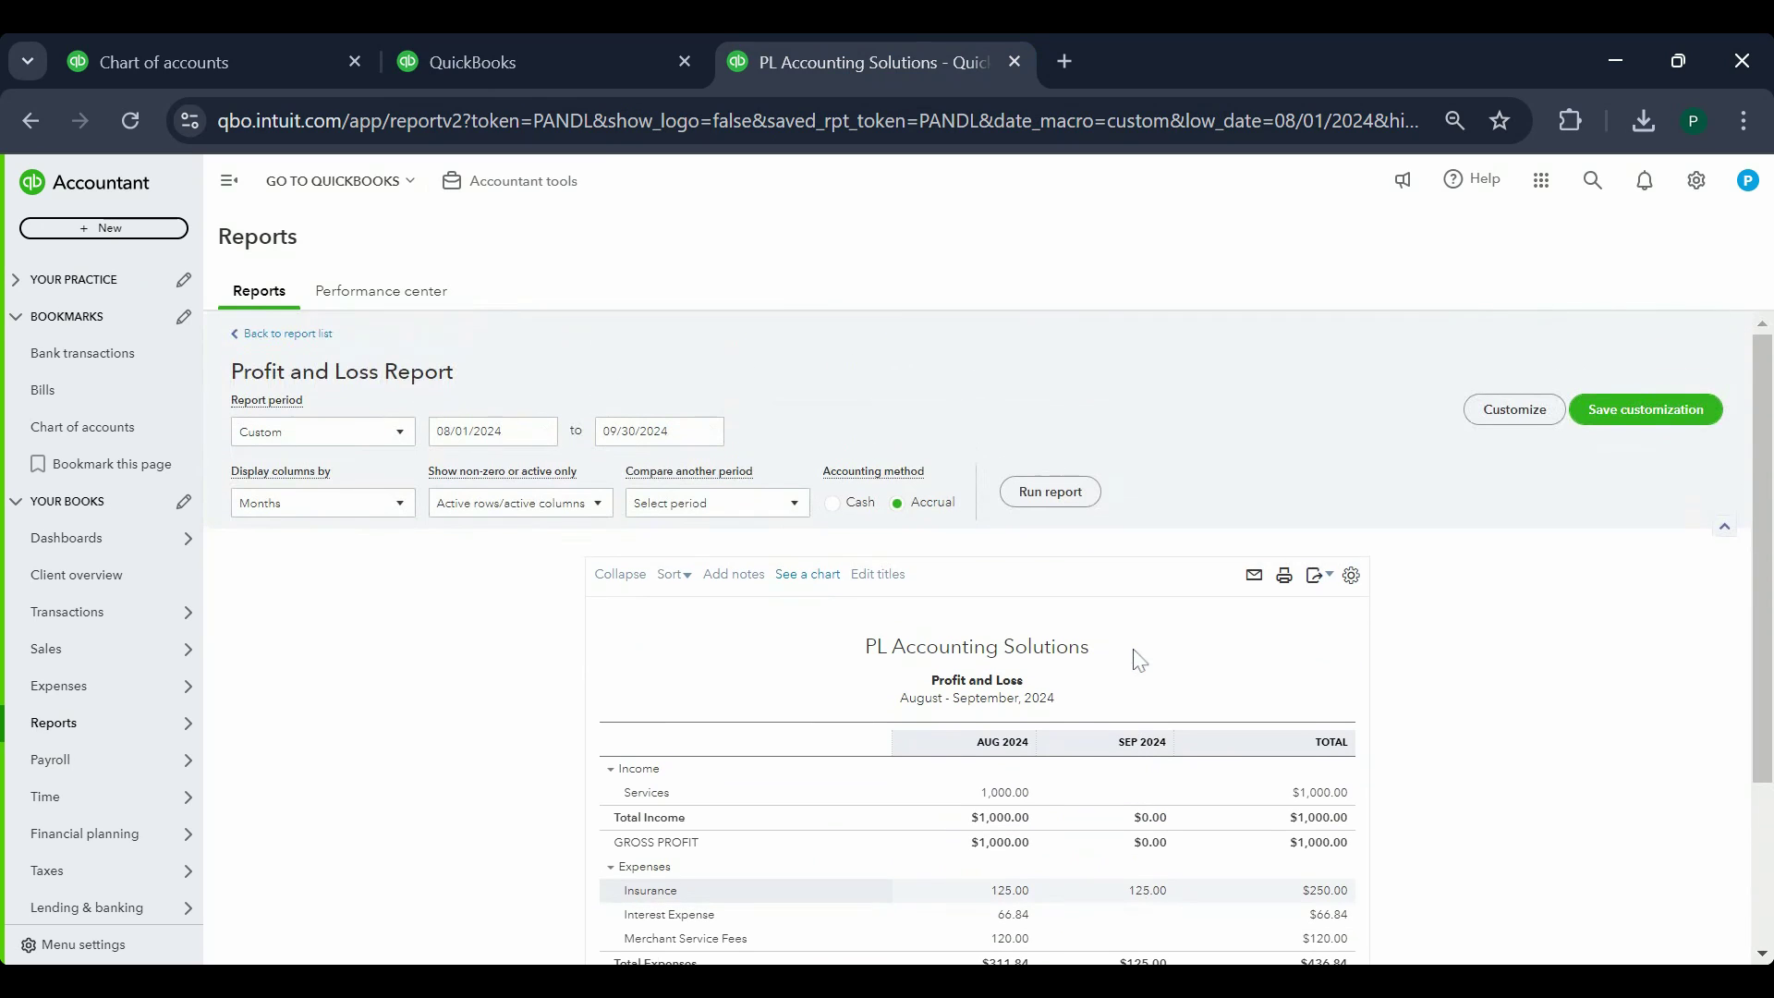
left_click(859, 502)
left_click(1010, 499)
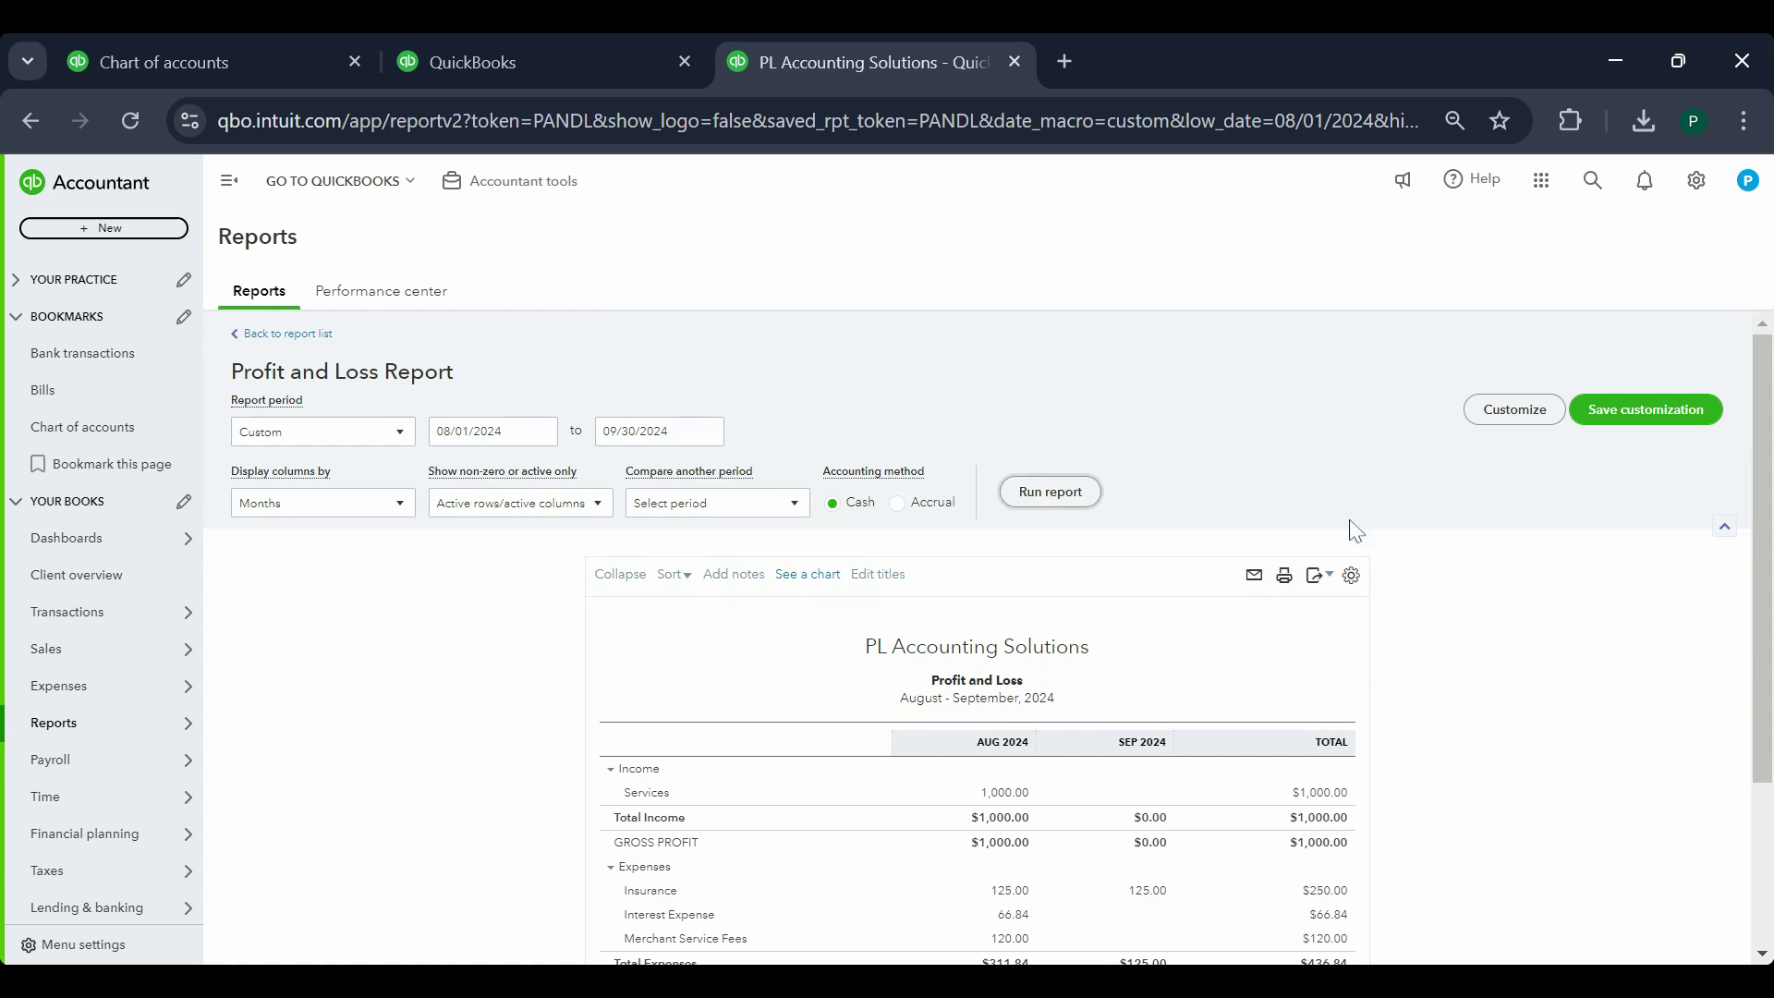
scroll(1417, 617, "down", 2)
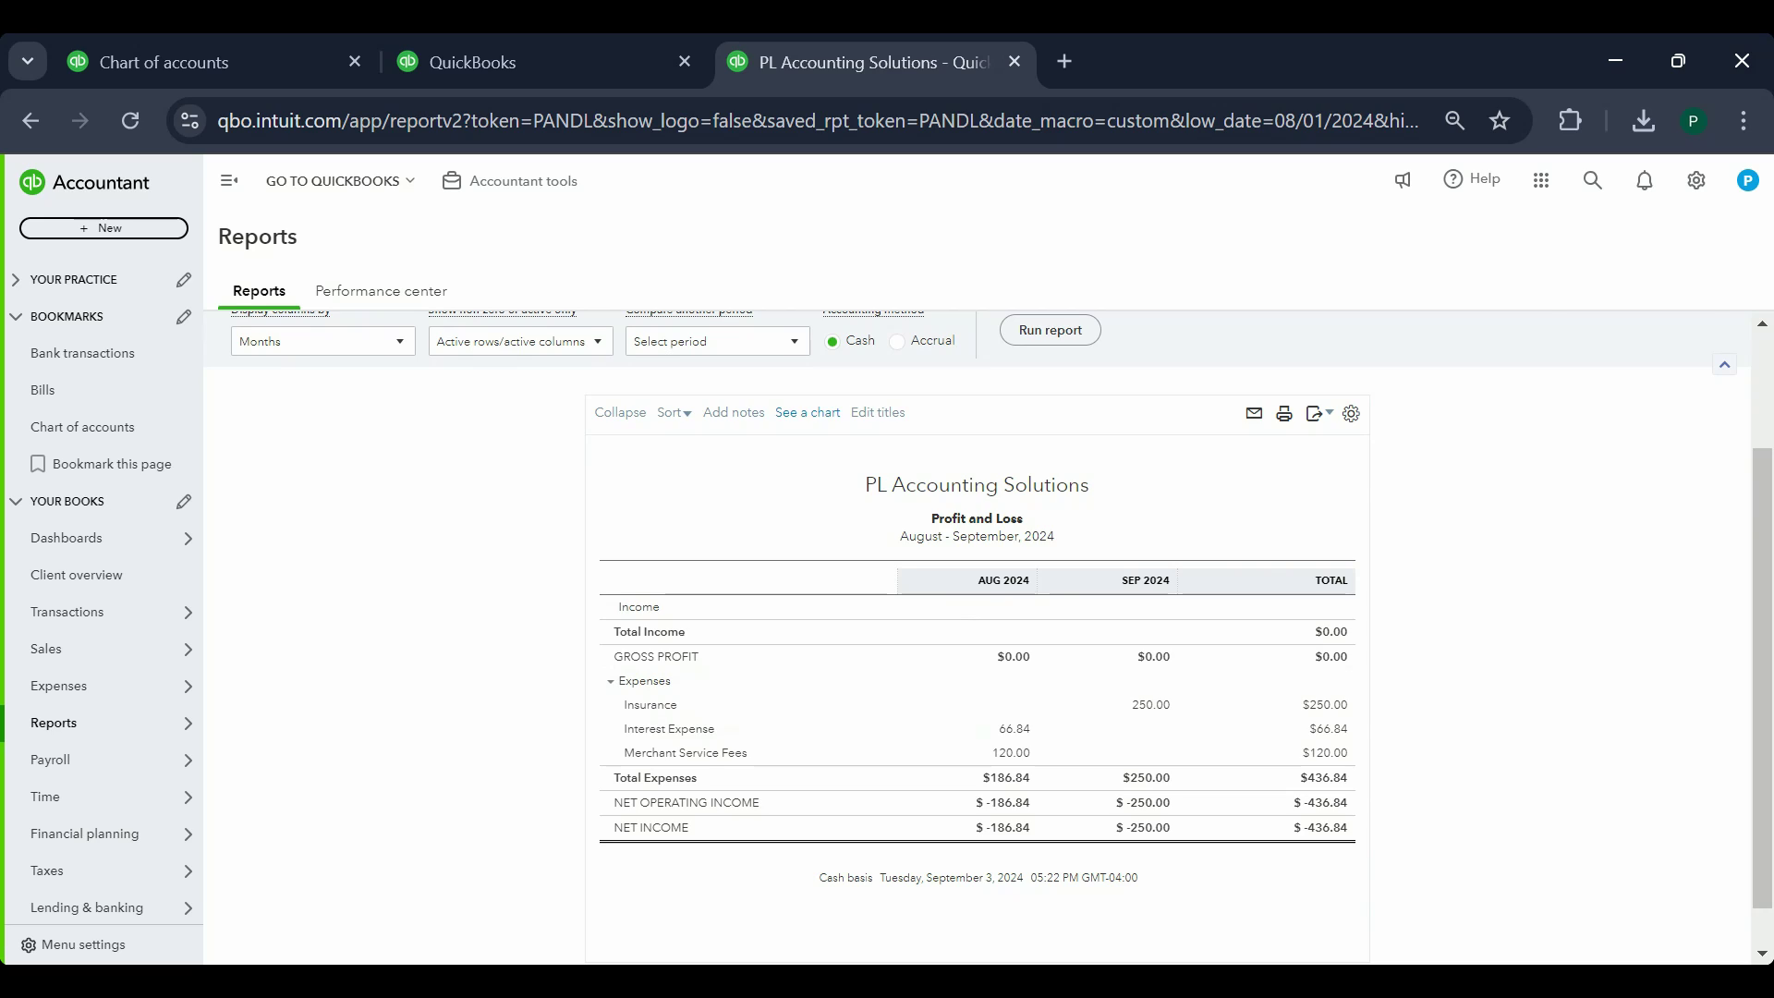
scroll(990, 624, "up", 1)
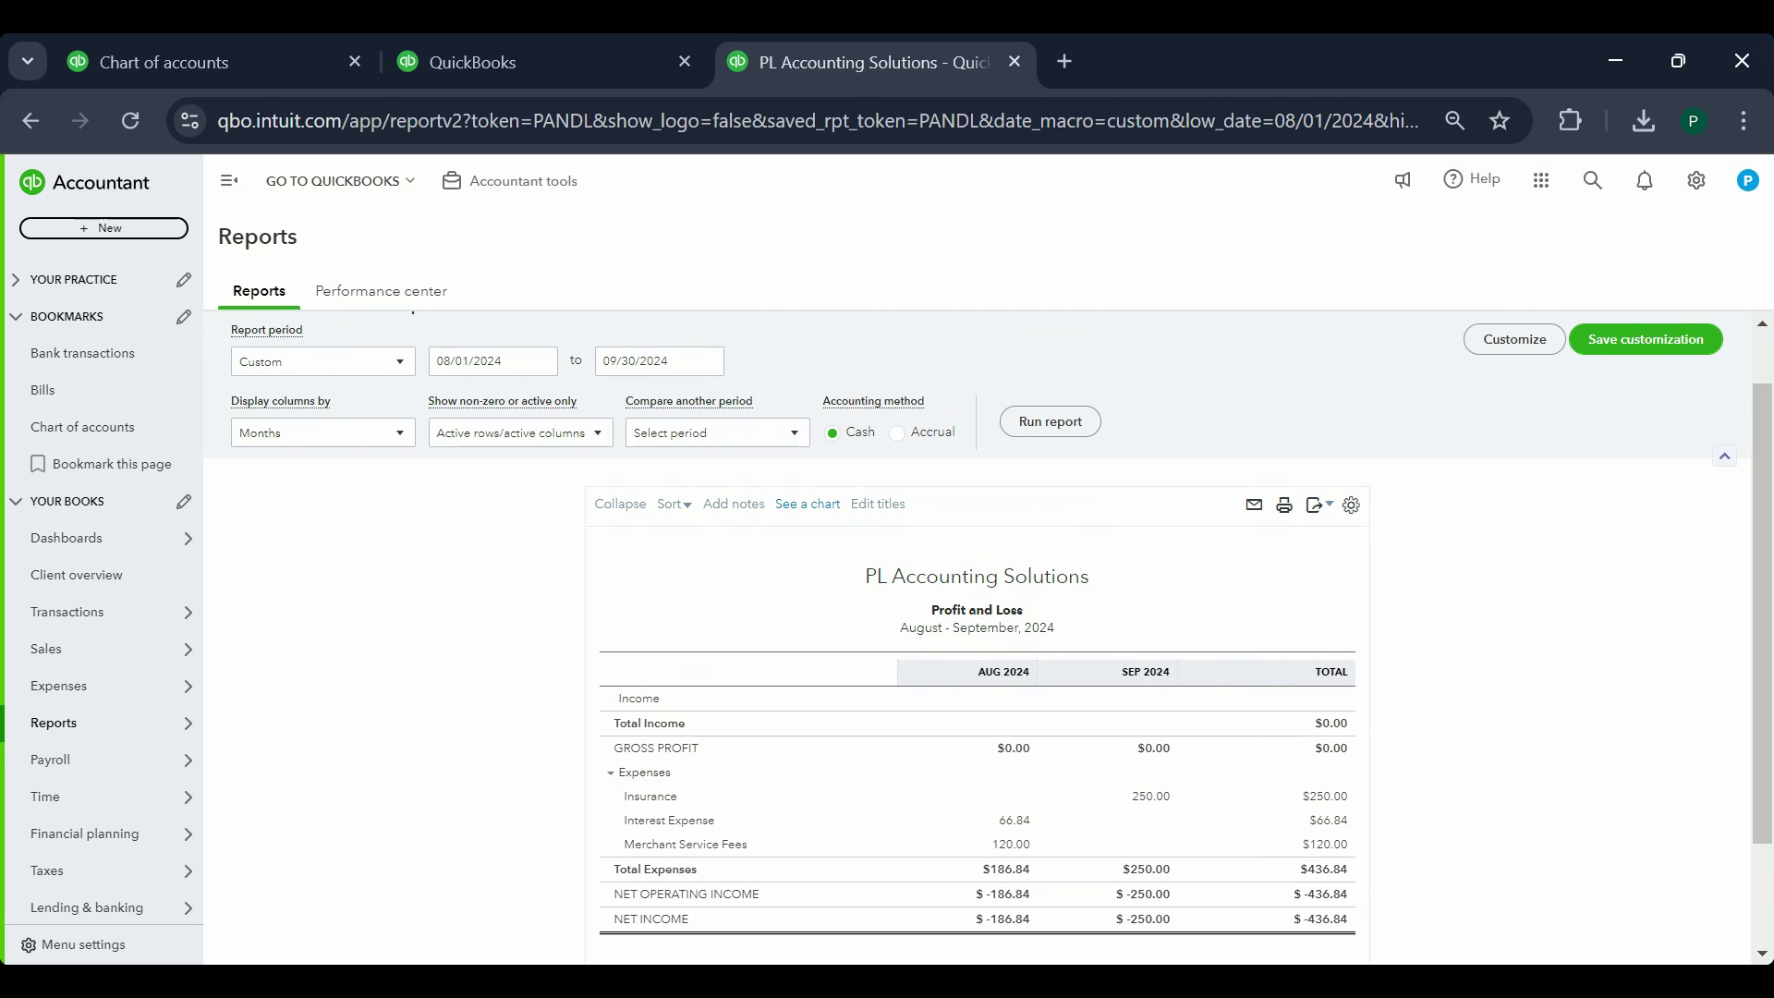